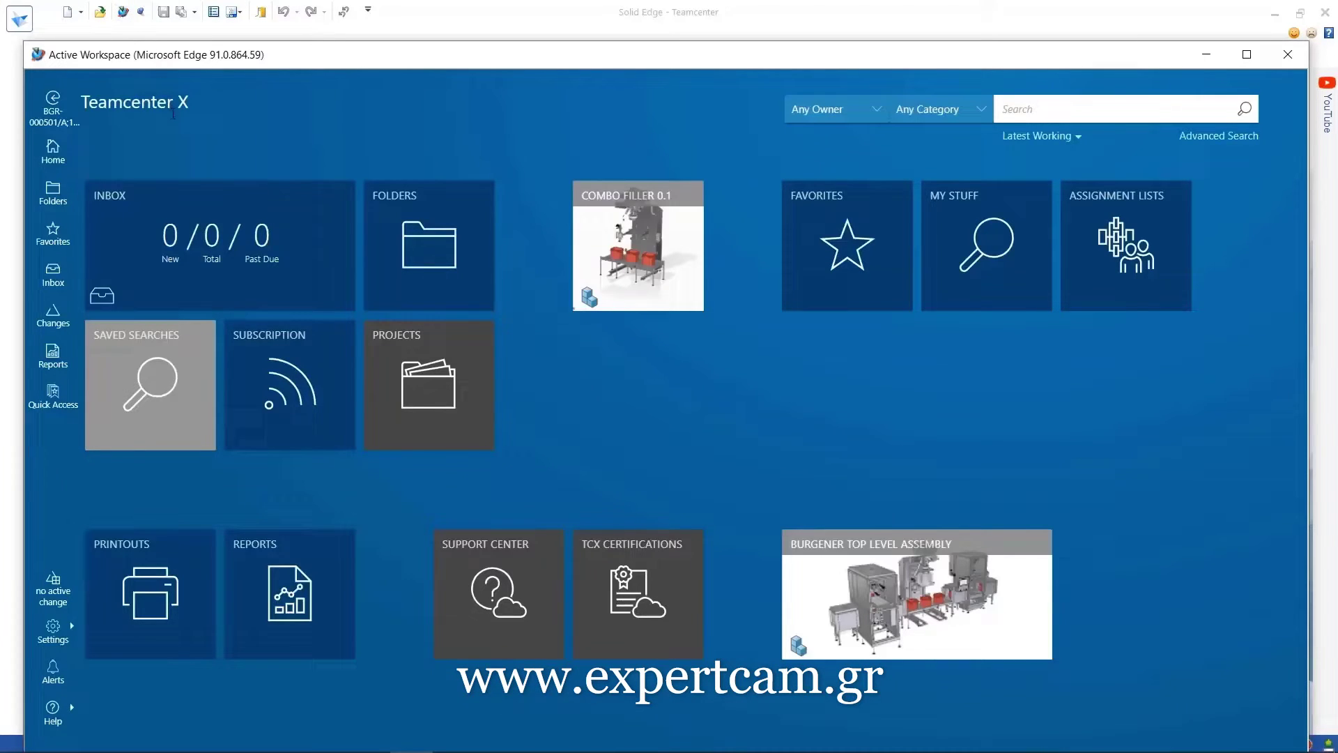
# Step: Open the Combo Filler 0.1 assembly from the Teamcenter Active Workspace in Solid Edge and put the workspace window away
pyautogui.click(607, 241)
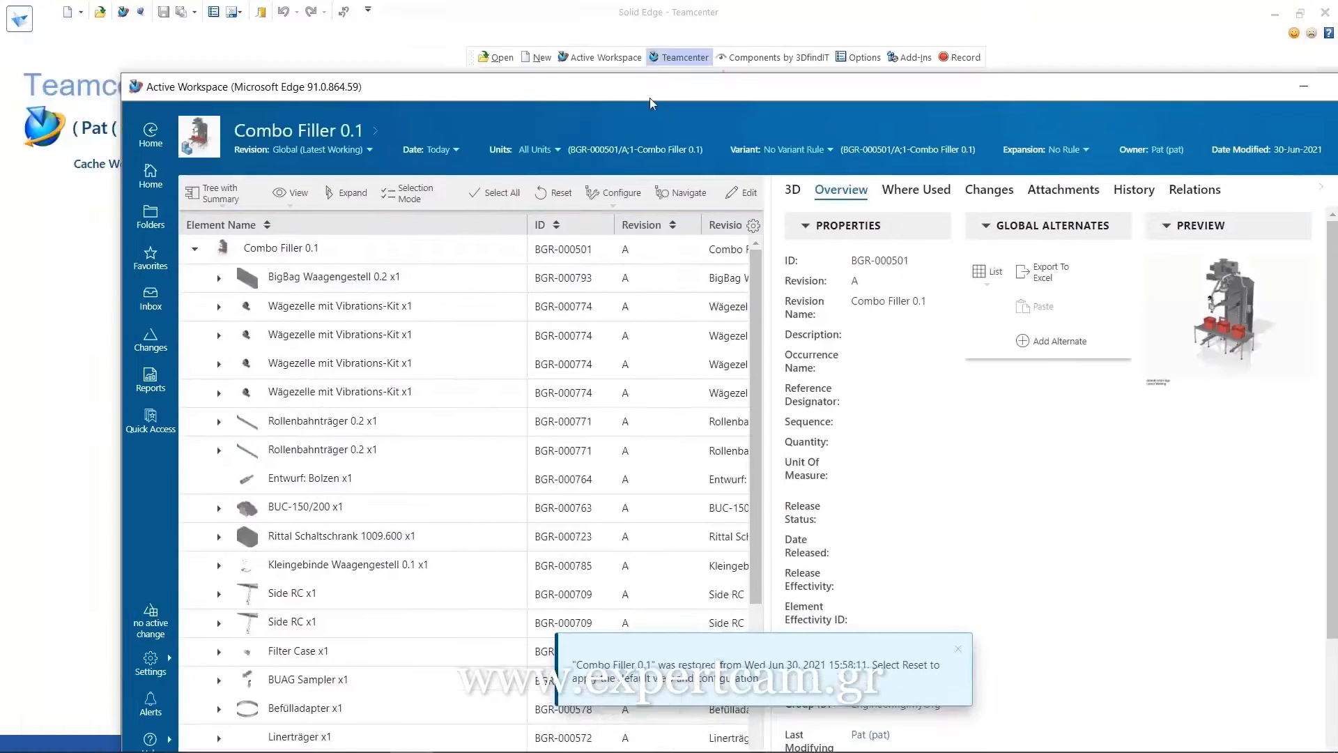
pyautogui.moveTo(649, 98); pyautogui.dragTo(832, 160)
pyautogui.moveTo(621, 326); pyautogui.dragTo(247, 347)
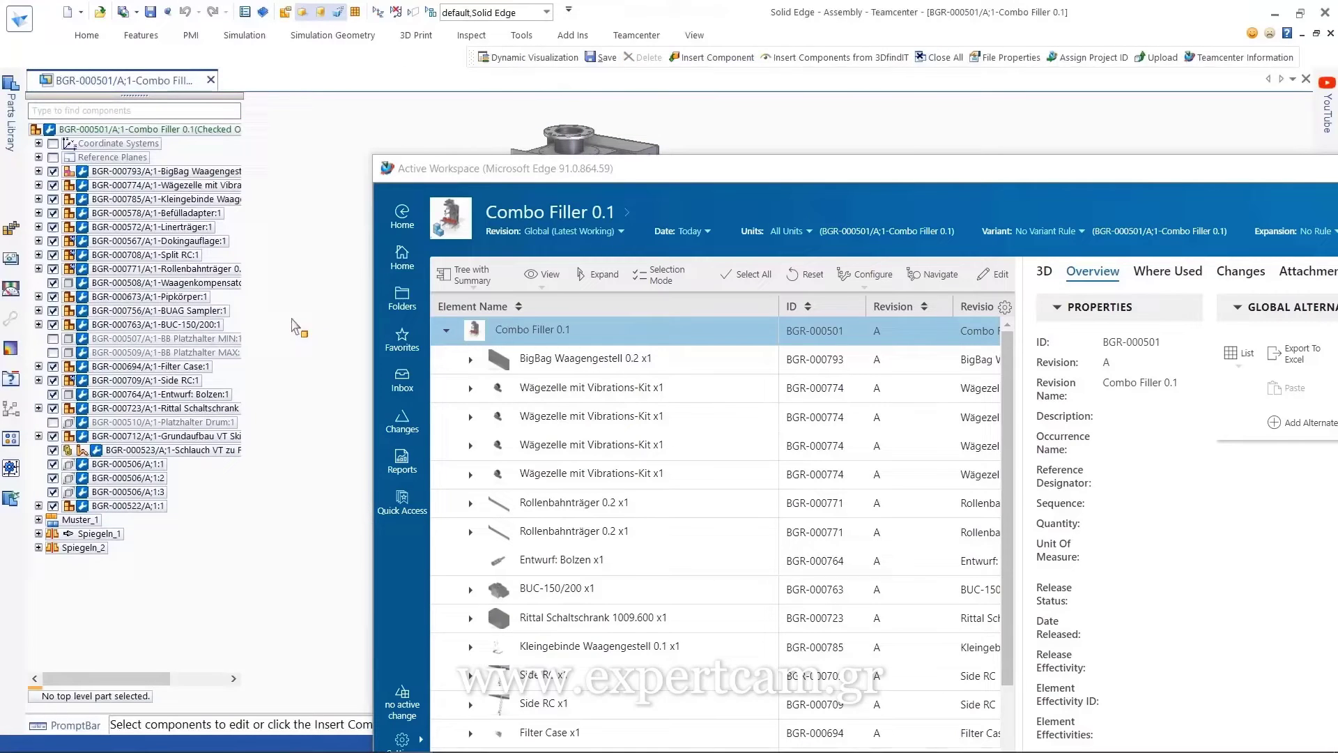
pyautogui.click(406, 261)
pyautogui.doubleClick(391, 169)
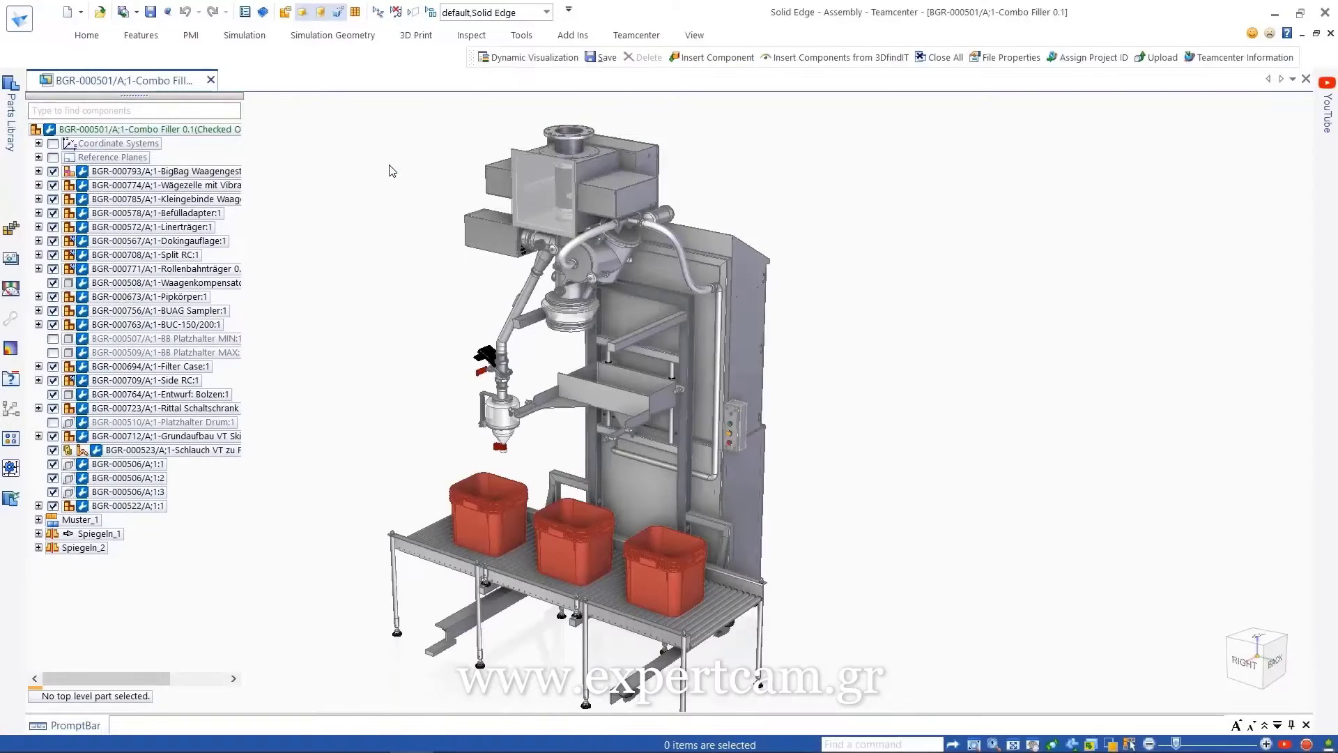
pyautogui.moveTo(379, 173); pyautogui.dragTo(373, 244, button='middle')
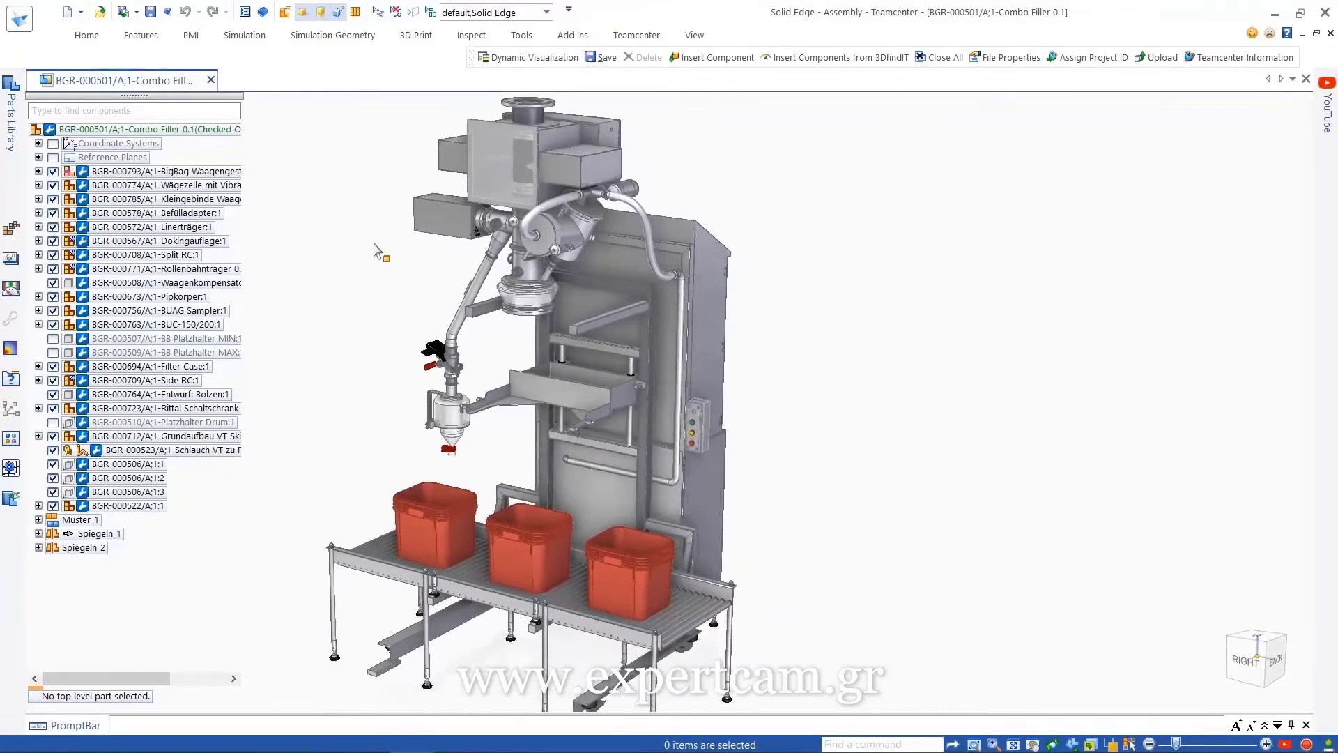
# Step: Start Dynamic Visualization and add the AA-Material and AA-Supplier columns to its component list
pyautogui.click(471, 35)
pyautogui.click(528, 82)
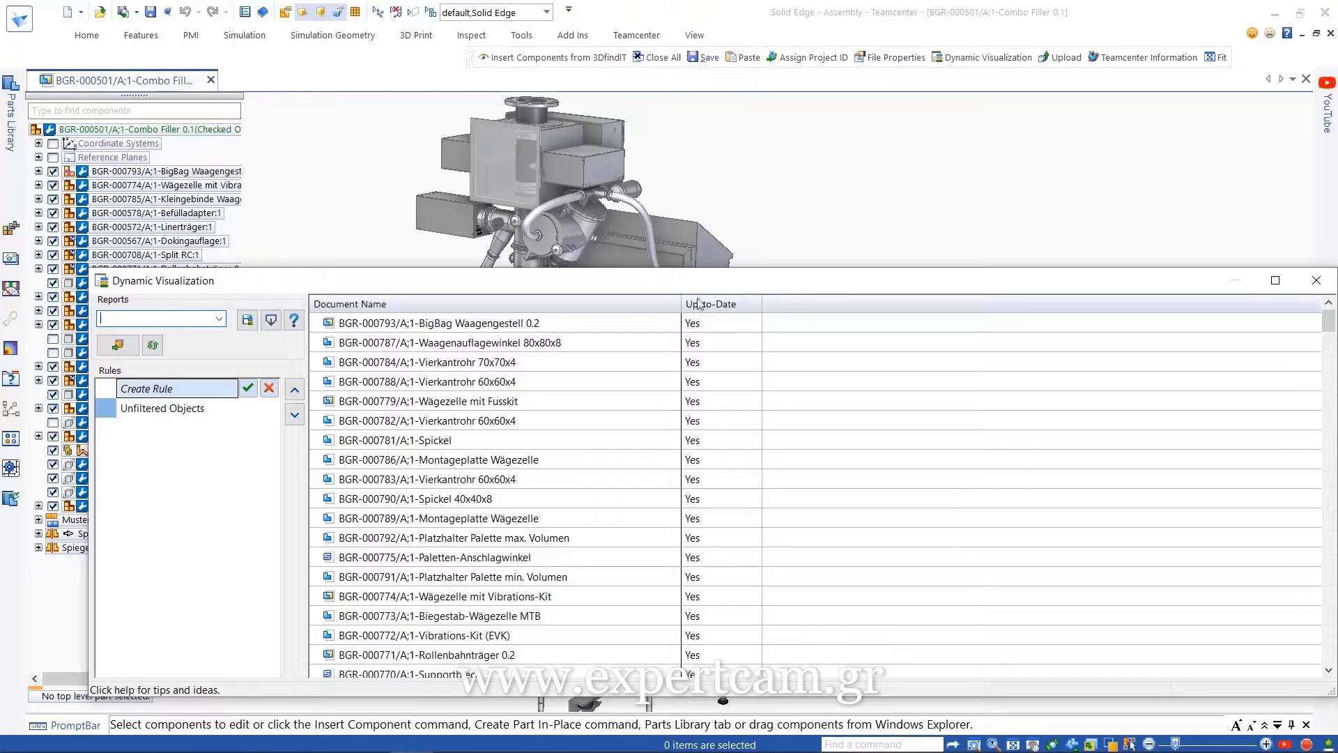
pyautogui.rightClick(699, 304)
pyautogui.click(766, 381)
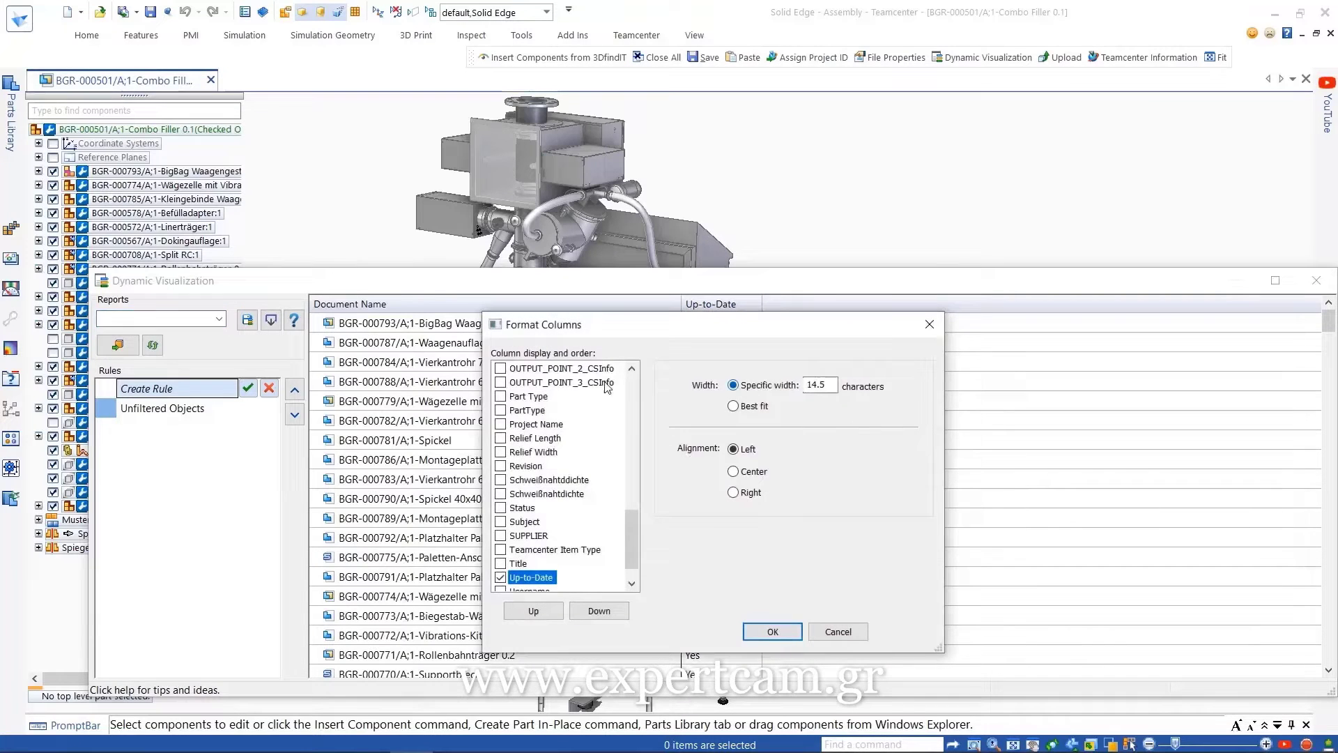
pyautogui.scroll(12, 607, 388)
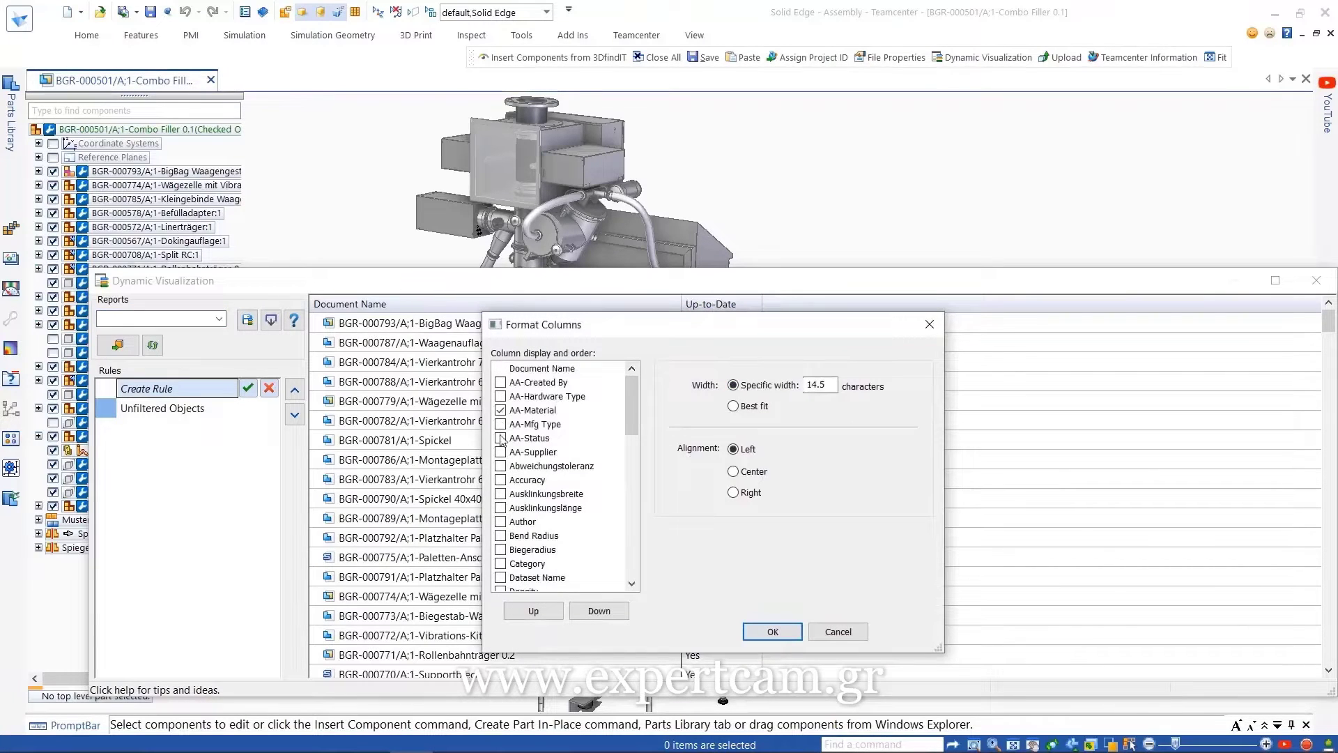
pyautogui.click(773, 632)
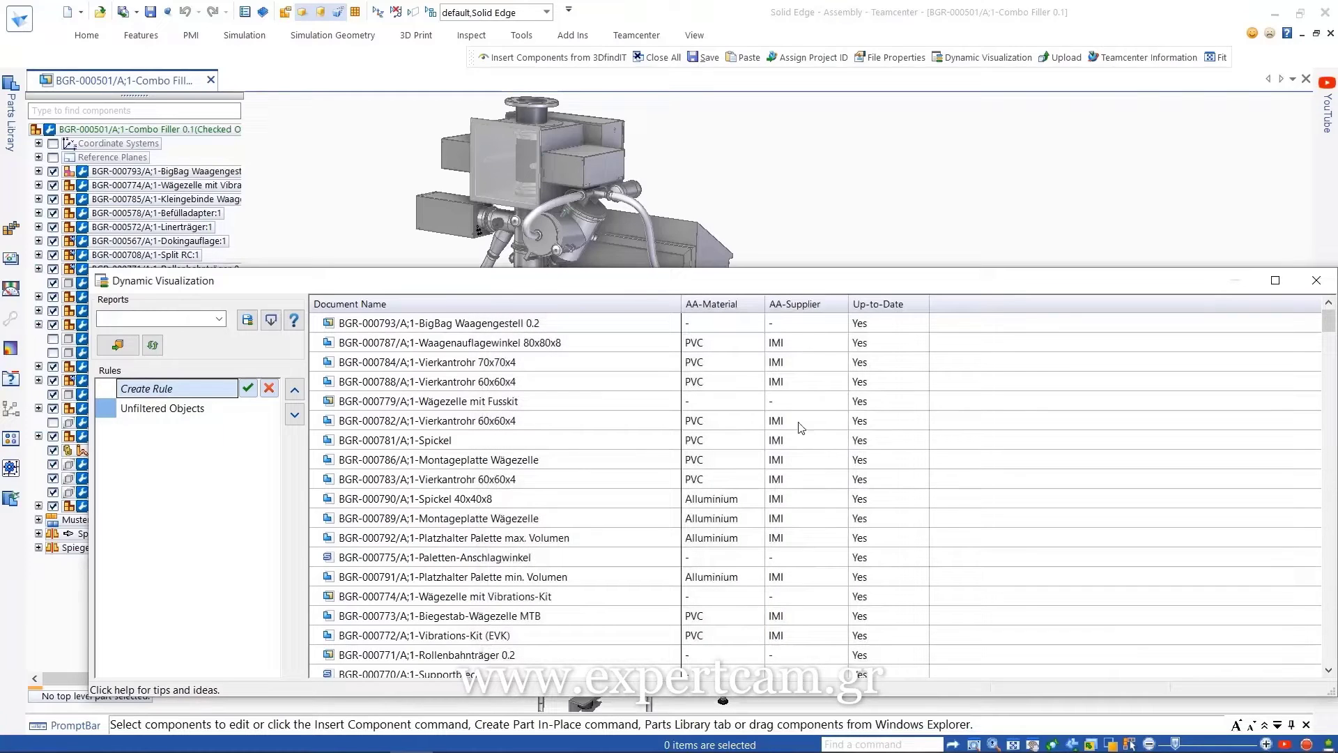
# Step: Filter the component list by AA-Supplier so that it contains only IMI and MOVET
pyautogui.click(785, 303)
pyautogui.click(99, 498)
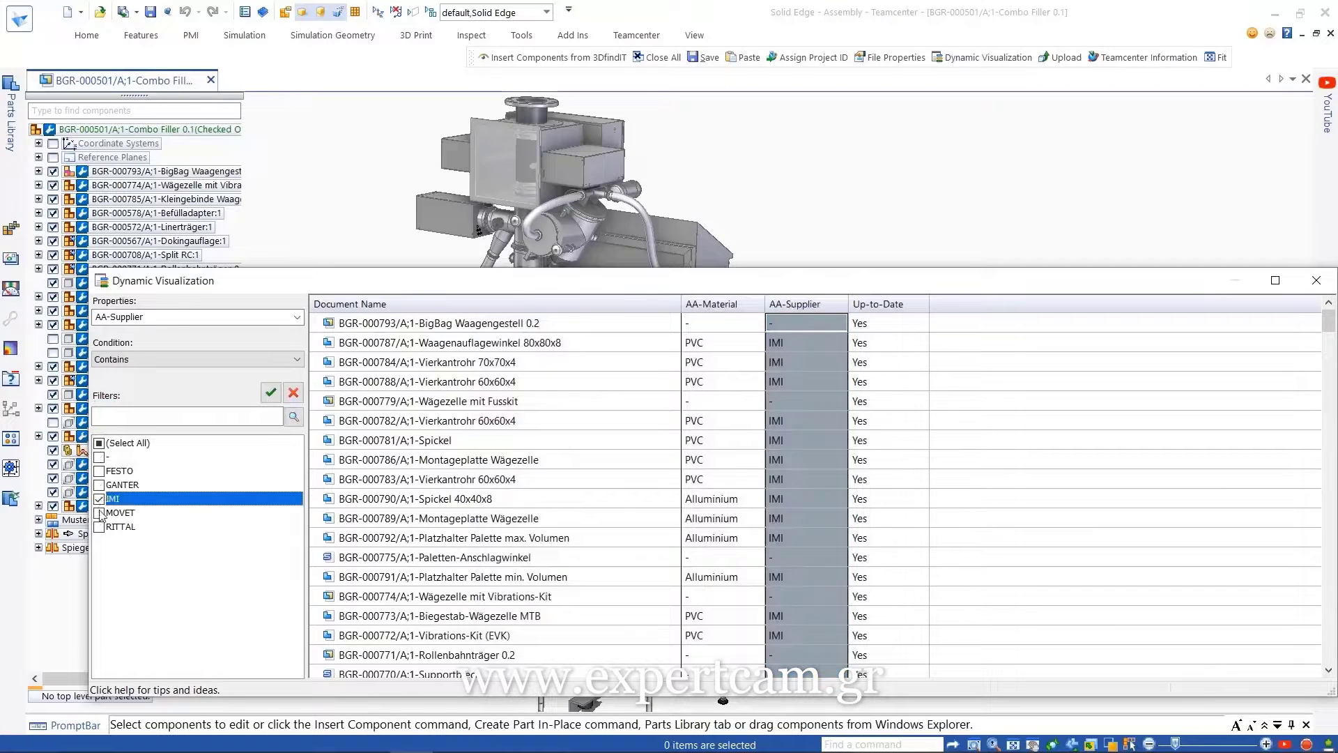
pyautogui.click(99, 512)
pyautogui.click(271, 394)
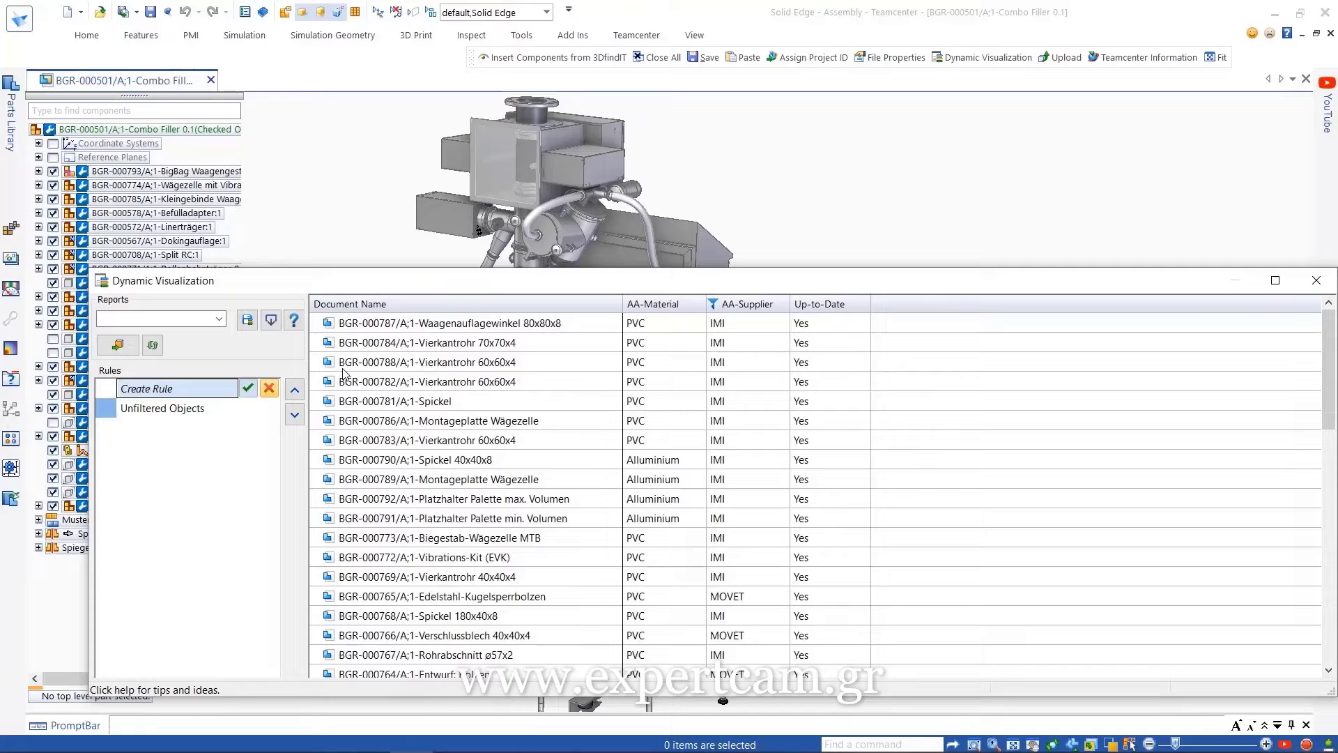
# Step: Filter AA-Material to PVC as well and accept the combined supplier and material filters as a new rule
pyautogui.click(653, 307)
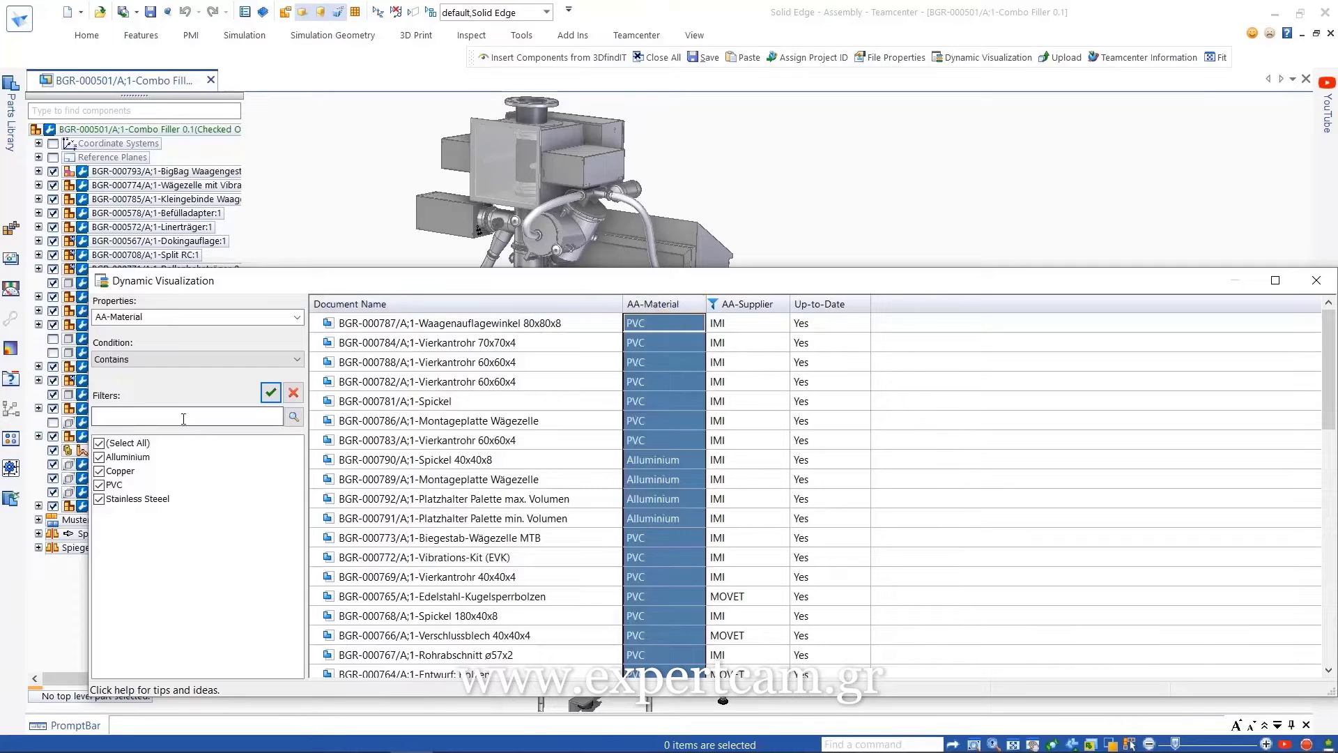
pyautogui.click(99, 444)
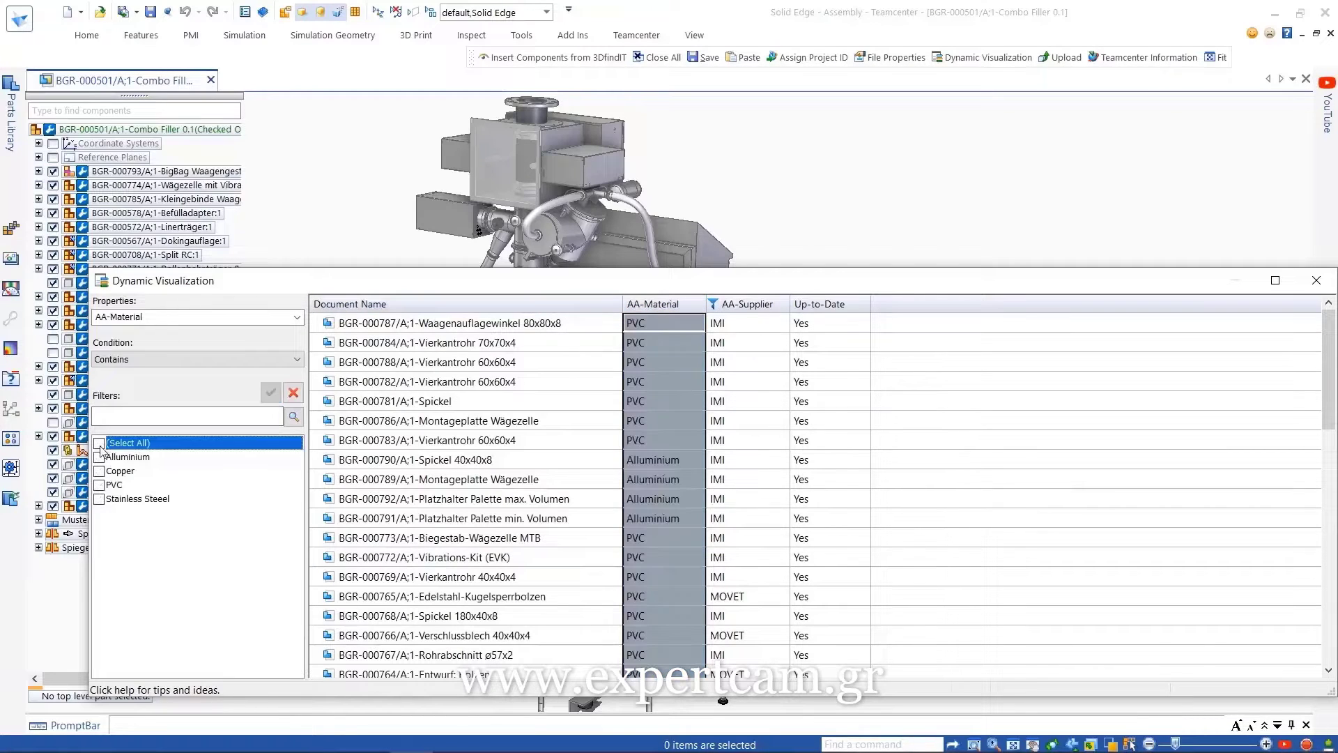
pyautogui.click(99, 486)
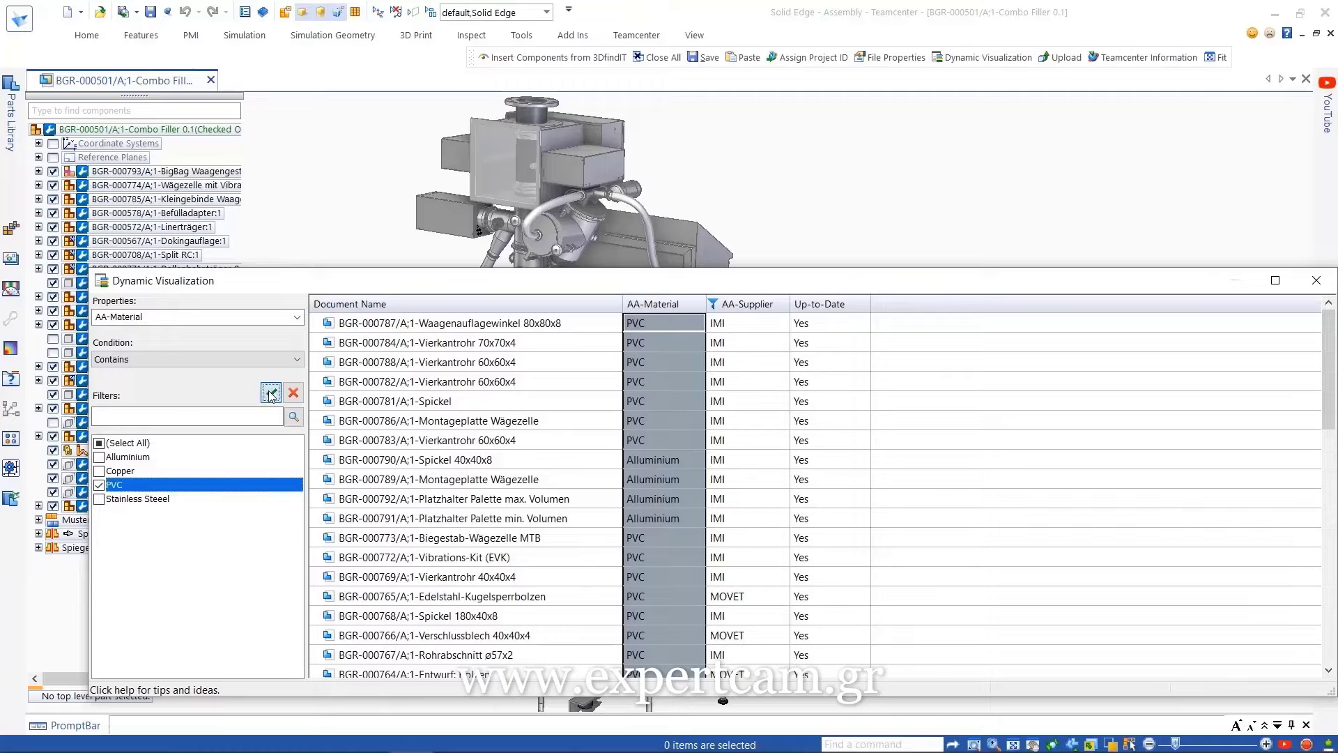
pyautogui.click(271, 395)
pyautogui.scroll(-4, 524, 446)
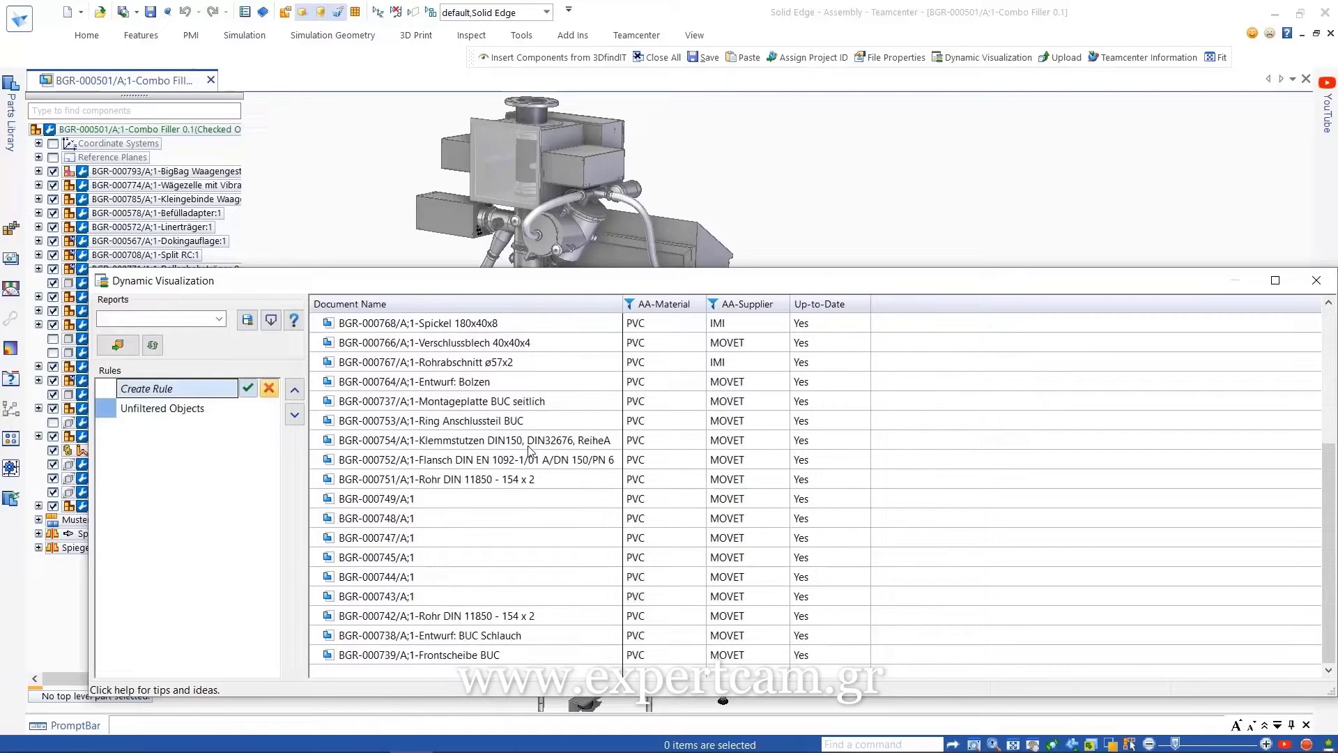
pyautogui.scroll(4, 529, 451)
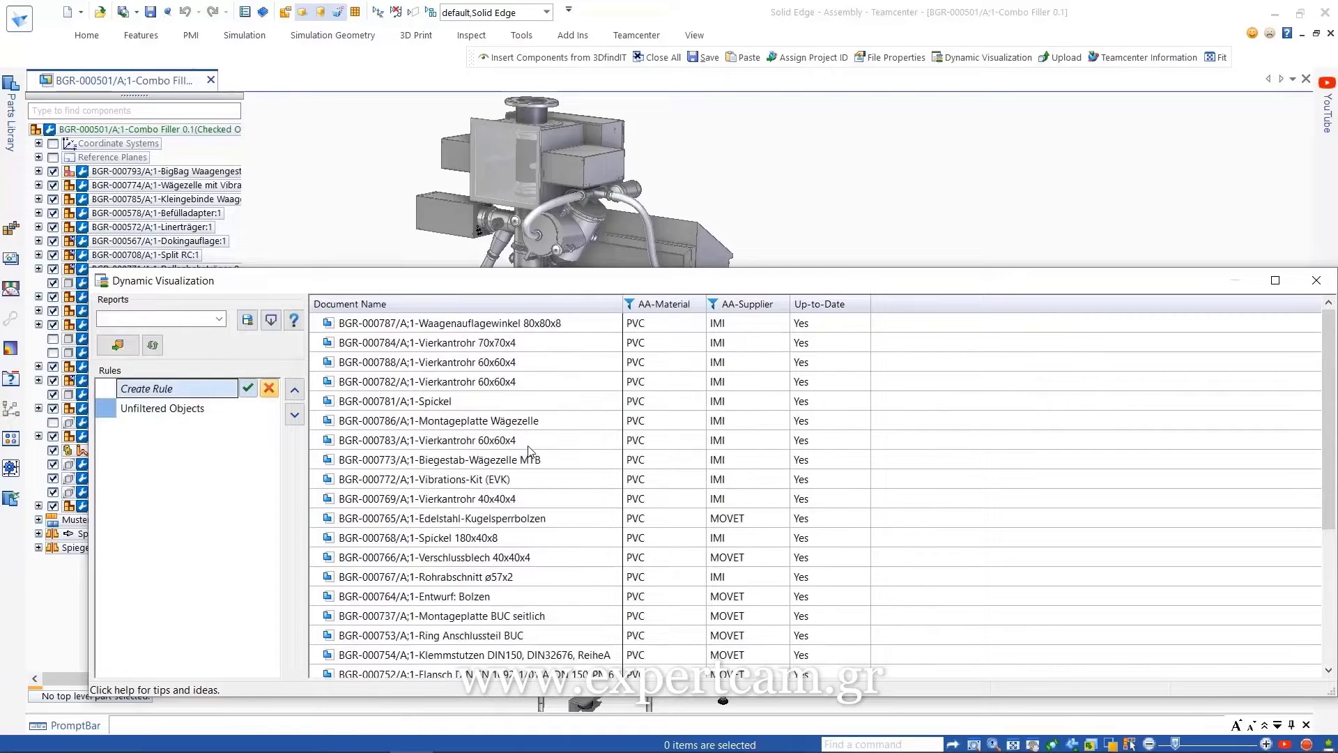
pyautogui.click(248, 389)
# Step: Color the assembly by Rule1, switch the coloring off again and highlight the components that match the rule
pyautogui.moveTo(172, 289); pyautogui.dragTo(1056, 249)
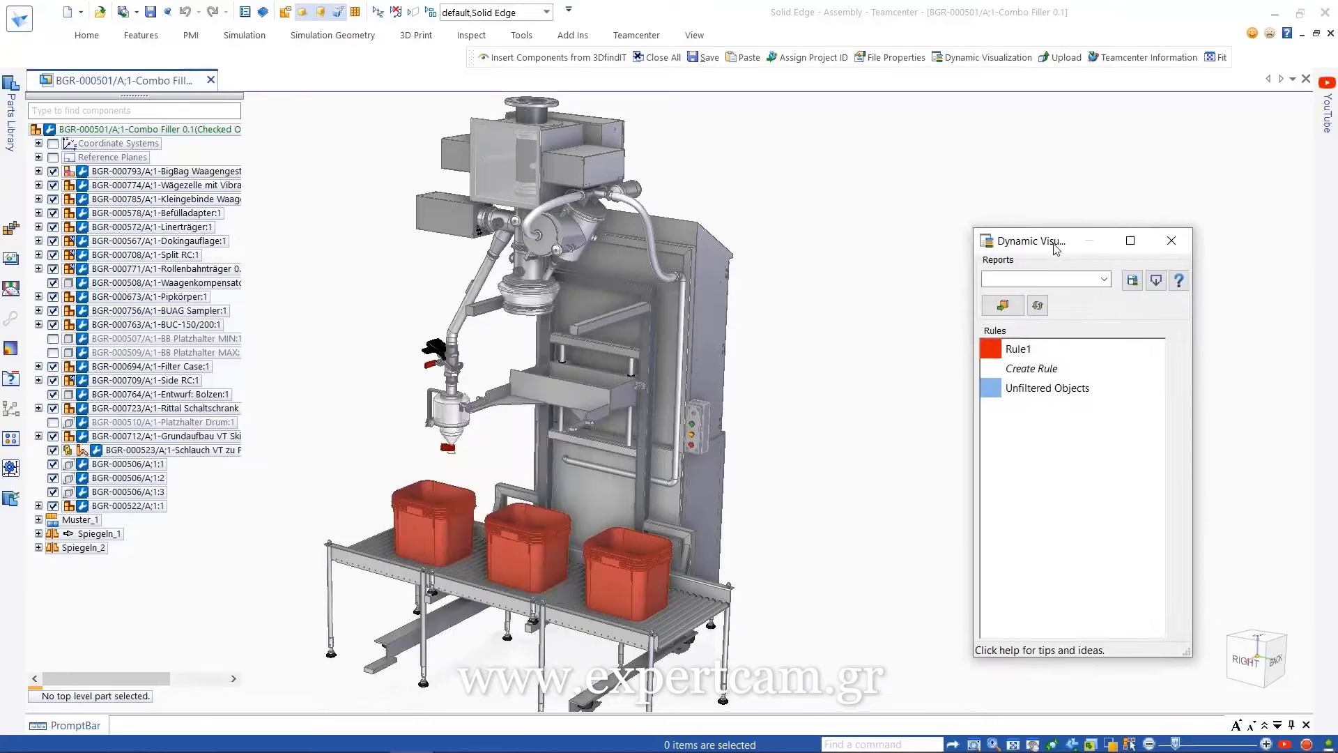
pyautogui.click(1001, 307)
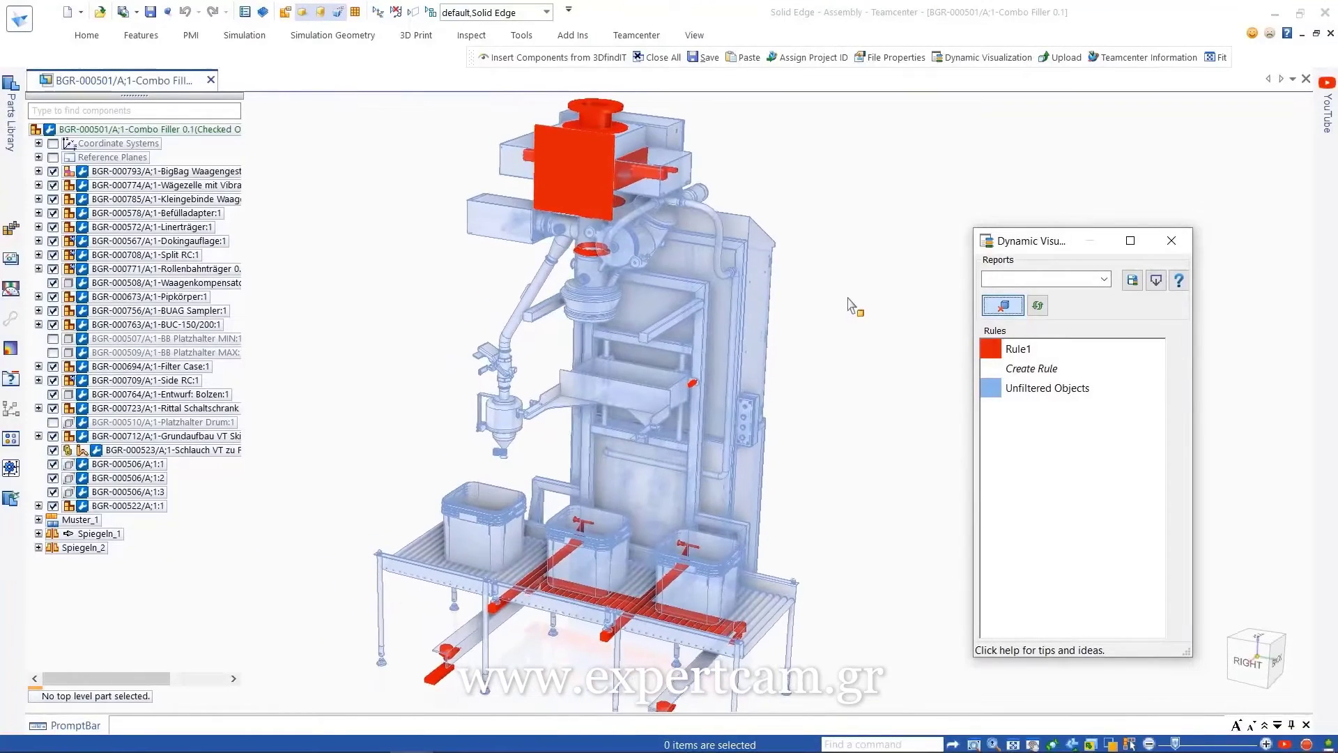
pyautogui.click(1002, 305)
pyautogui.click(1003, 349)
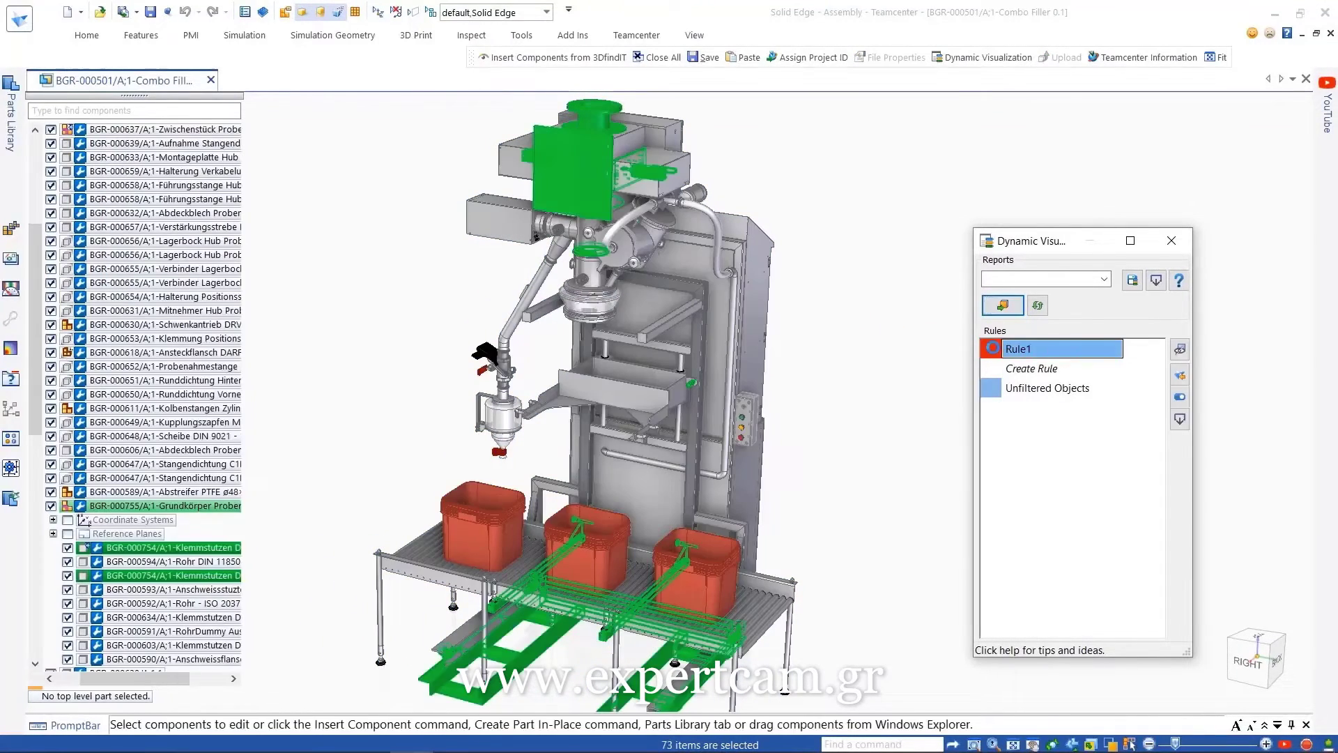
pyautogui.click(833, 353)
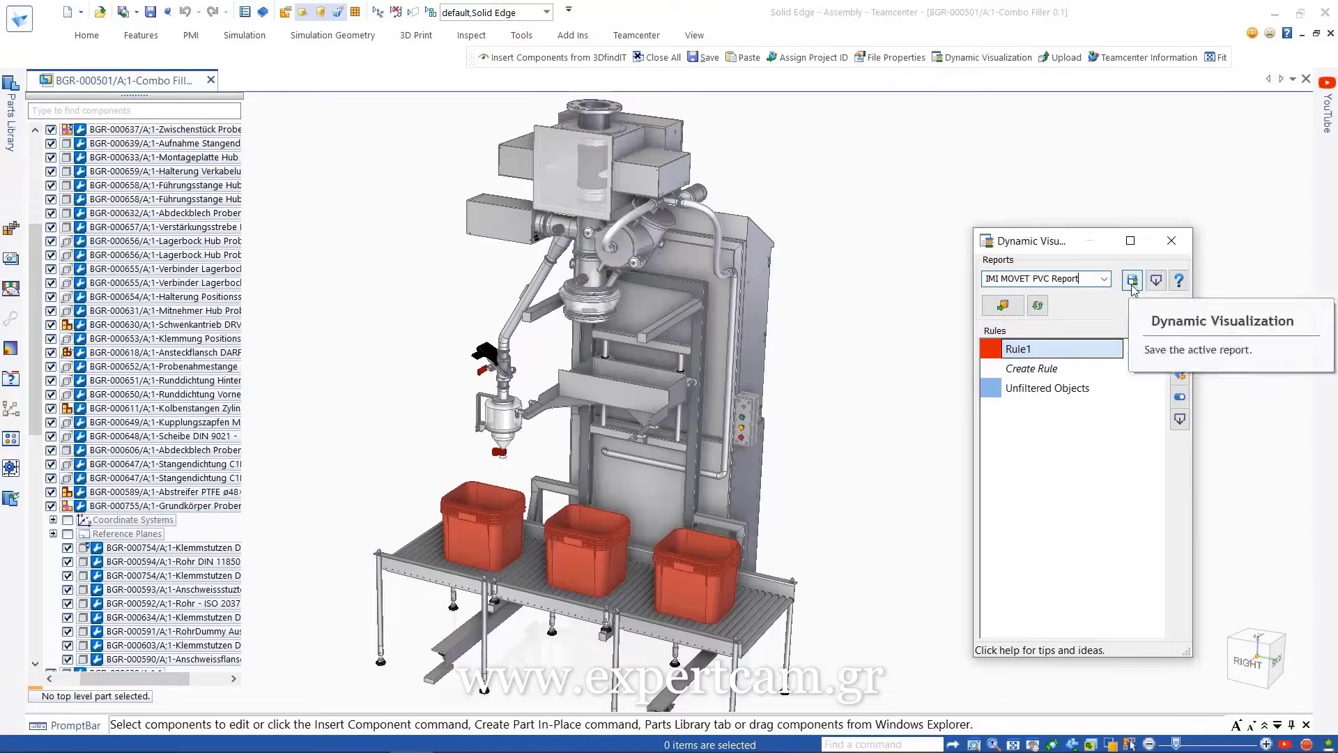
# Step: Name the report IMI MOVET PVC Report and export it as a .dvrpt file to the Pre-Released folder
pyautogui.click(1156, 280)
pyautogui.click(1133, 305)
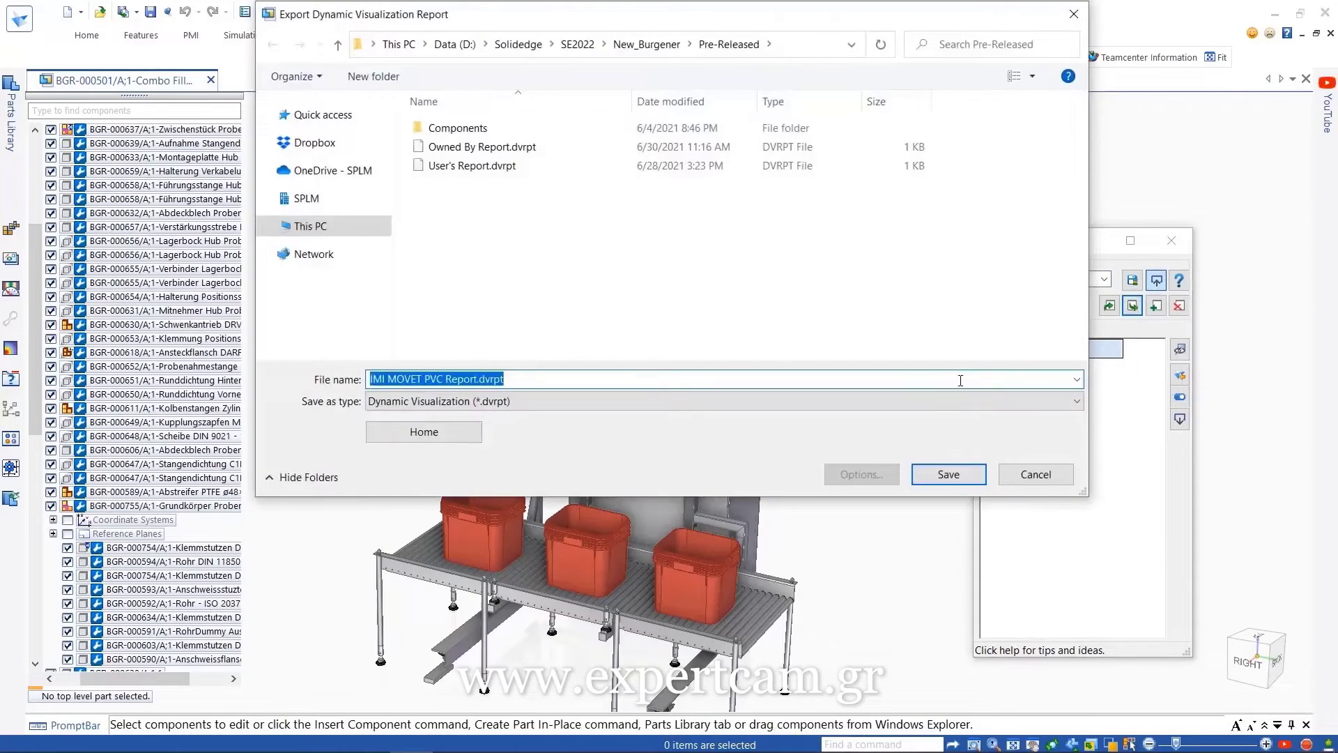
pyautogui.click(944, 474)
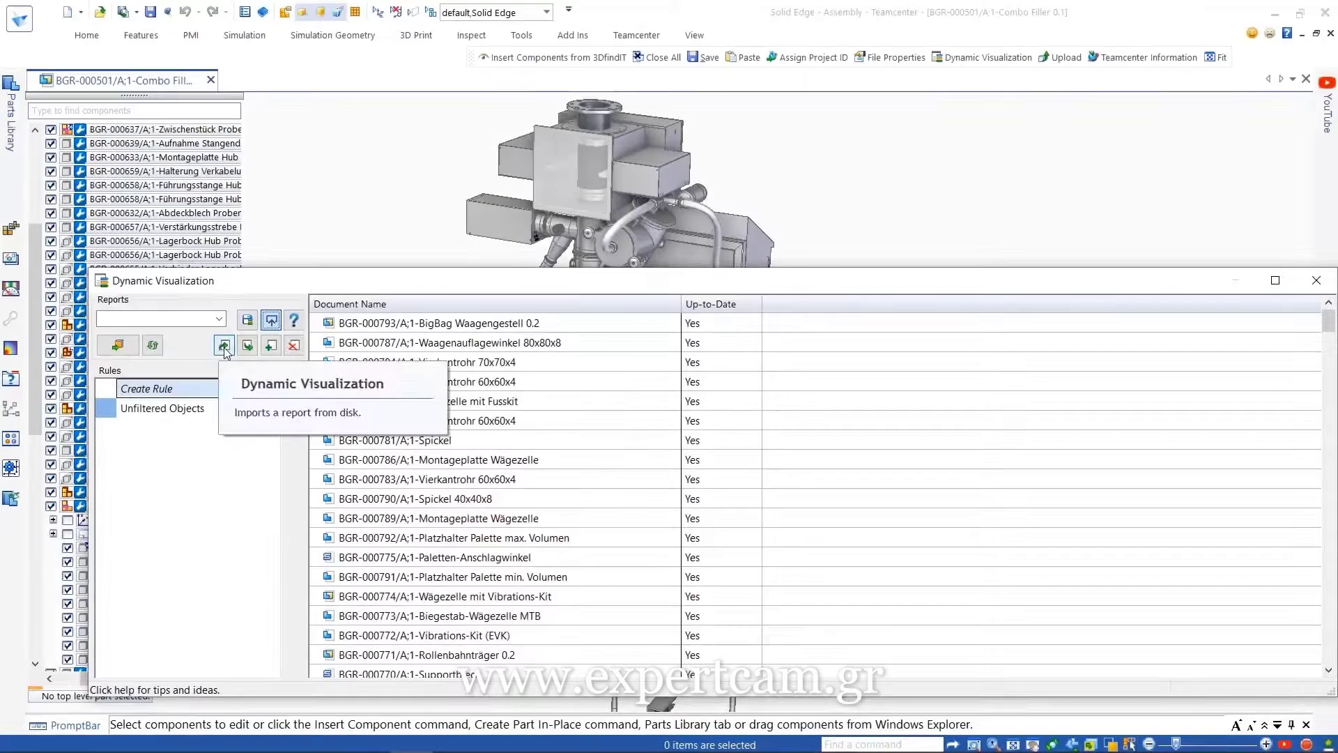
# Step: Import Owned By Report.dvrpt into Dynamic Visualization and color the assembly by its owner rules
pyautogui.click(224, 344)
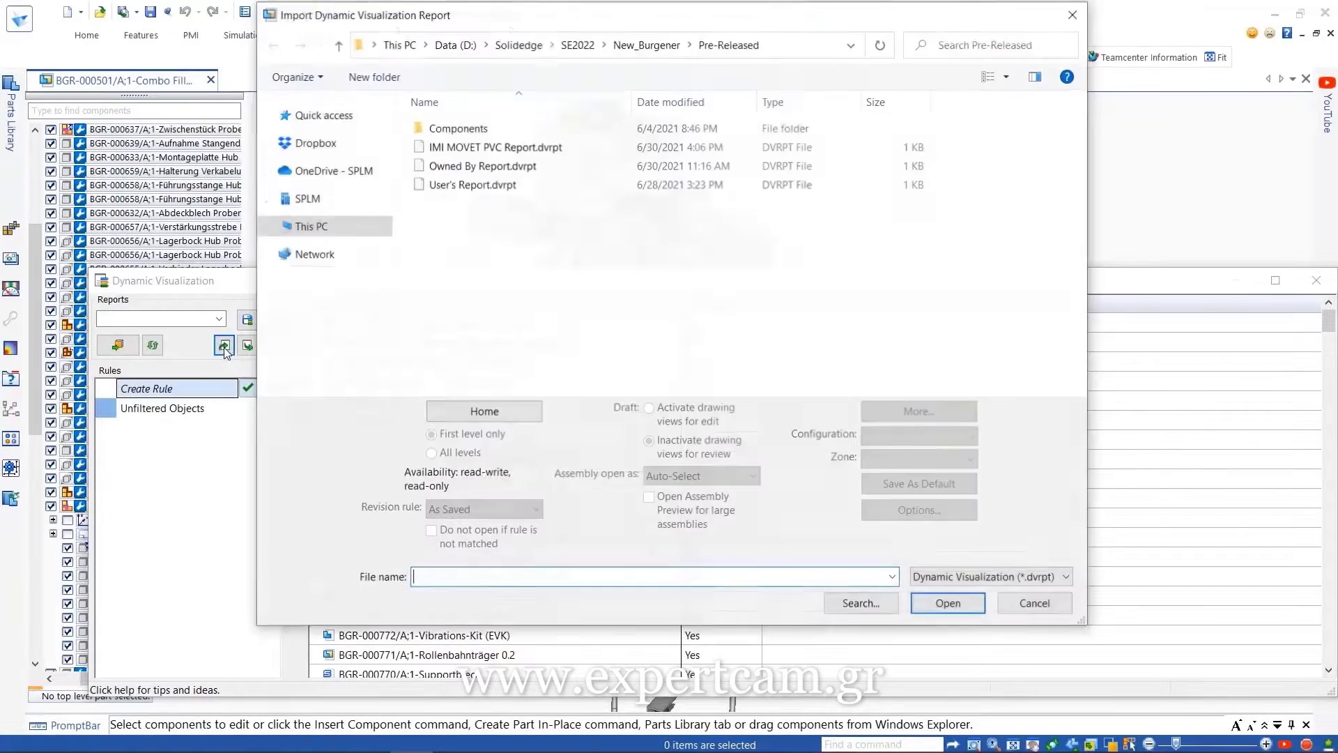
pyautogui.click(490, 171)
pyautogui.click(932, 604)
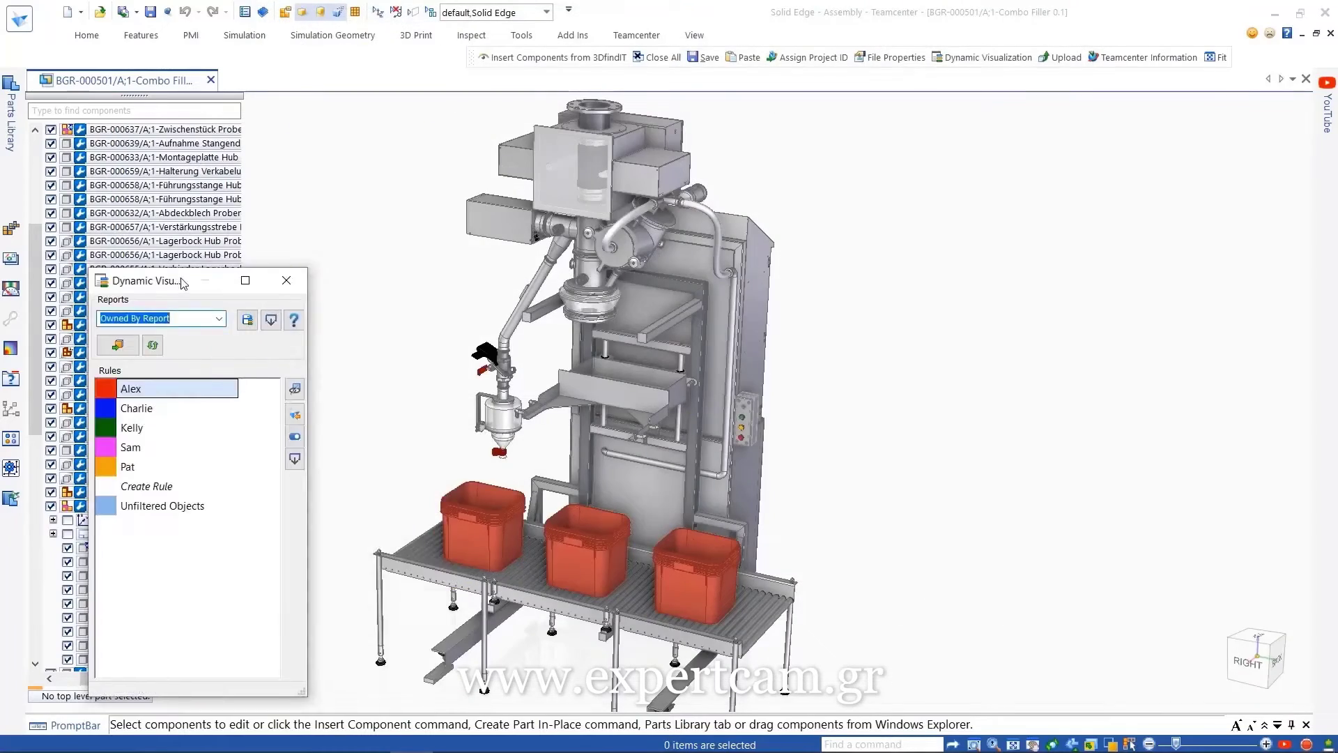
pyautogui.moveTo(183, 282); pyautogui.dragTo(1084, 208)
pyautogui.click(1020, 270)
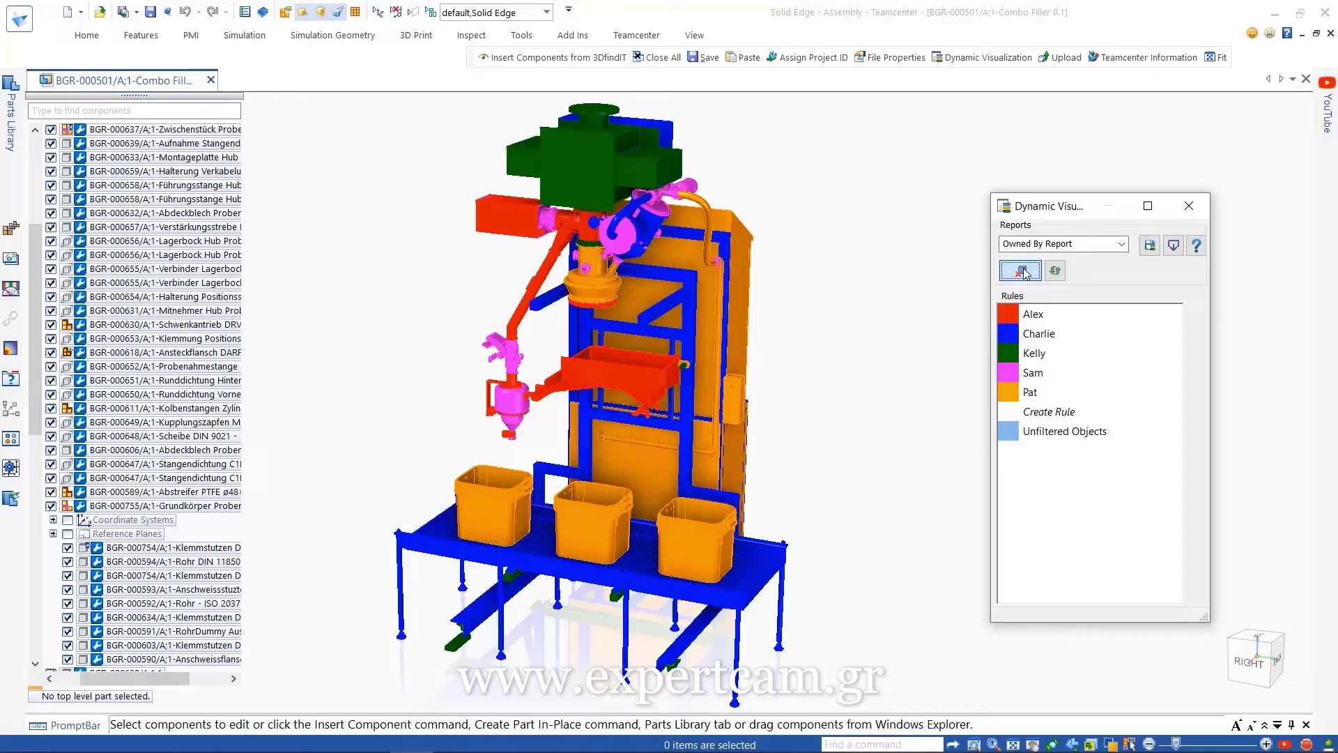
# Step: Edit the report's orange owner rule and filter its AA-Status to Work In Progress only
pyautogui.doubleClick(1045, 392)
pyautogui.click(917, 306)
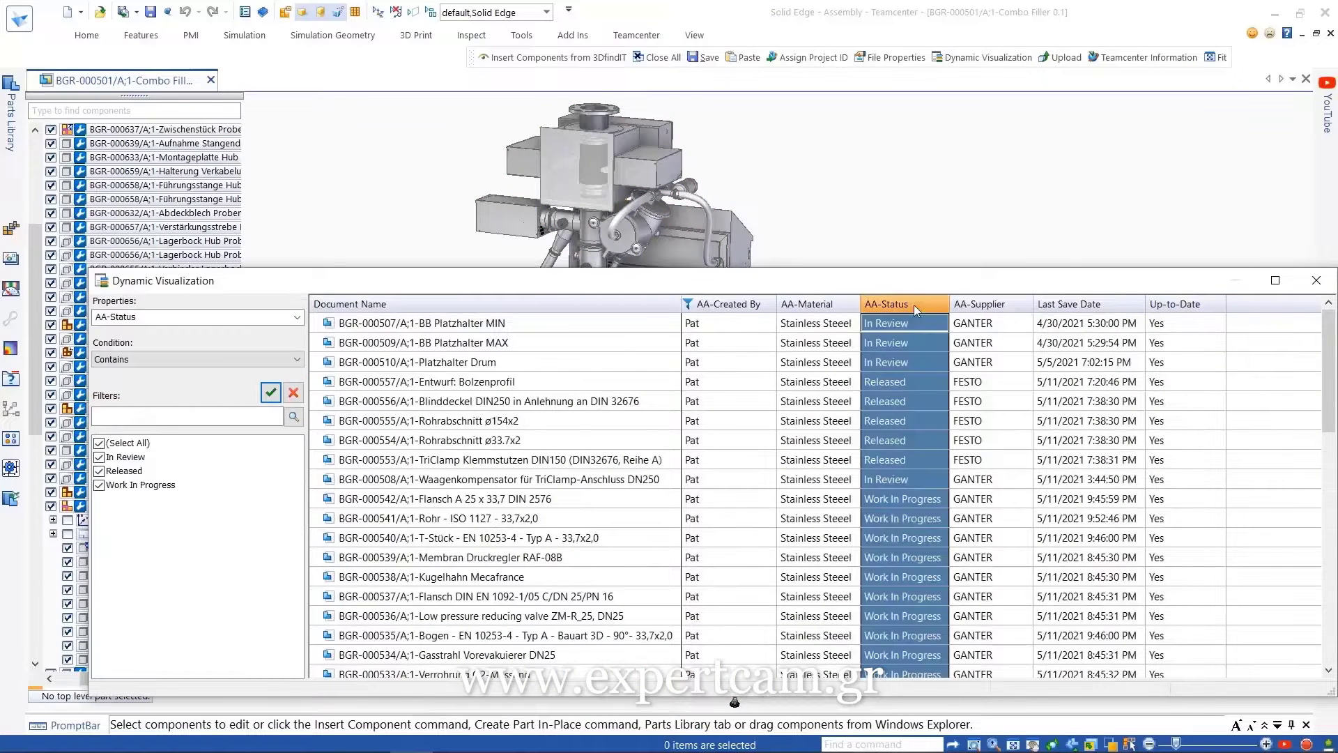
pyautogui.click(99, 443)
pyautogui.click(99, 484)
pyautogui.click(270, 392)
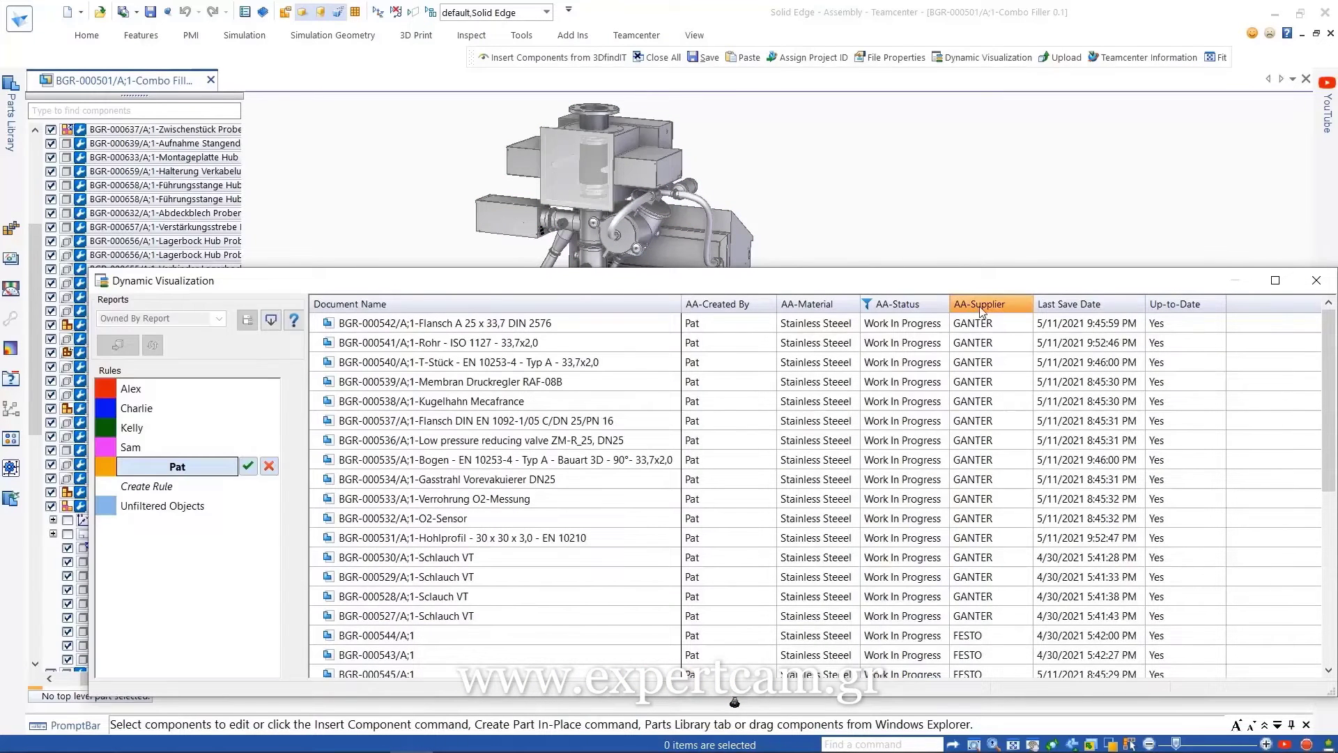
# Step: Add a Last Save Date filter for dates after 6/20/2021 to the orange owner rule and accept the rule
pyautogui.click(1068, 307)
pyautogui.click(288, 418)
pyautogui.click(144, 516)
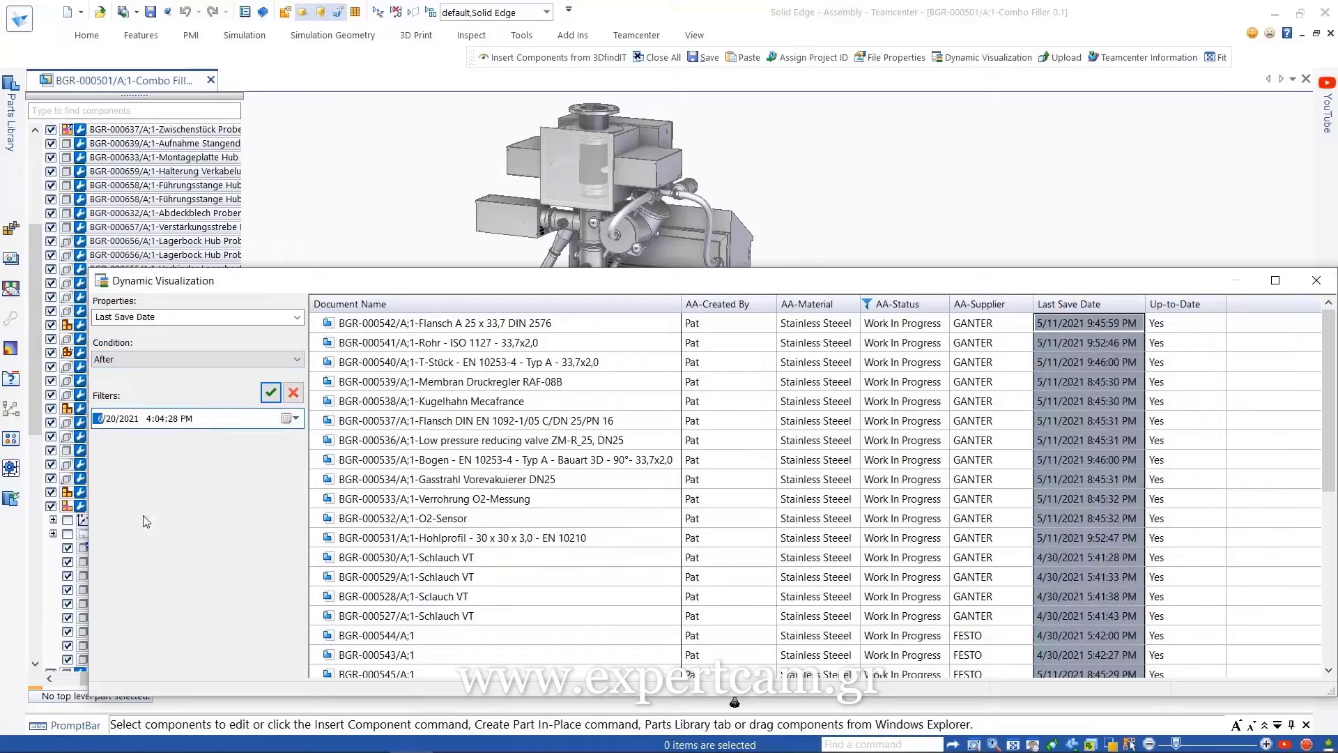
pyautogui.click(271, 393)
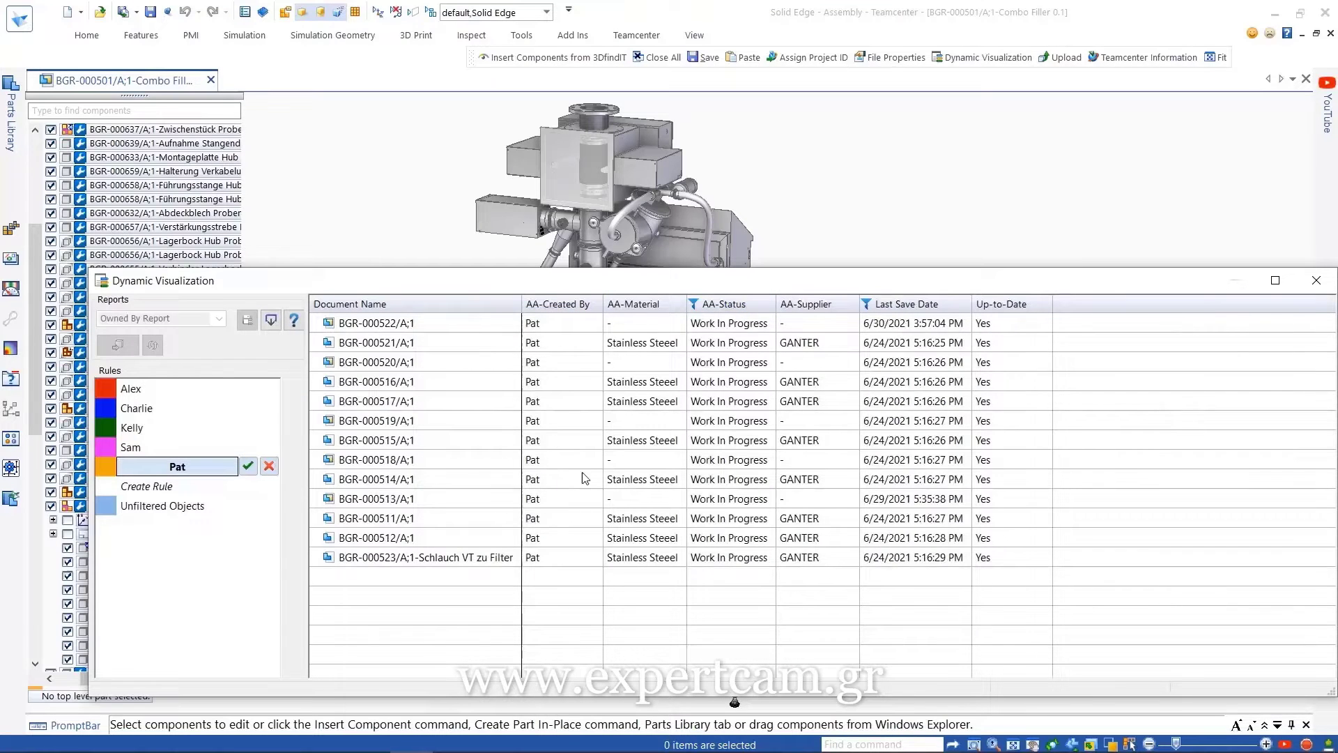
pyautogui.click(248, 466)
# Step: Color the assembly by the updated Owned By Report and inspect the model from another angle
pyautogui.moveTo(155, 284); pyautogui.dragTo(1041, 188)
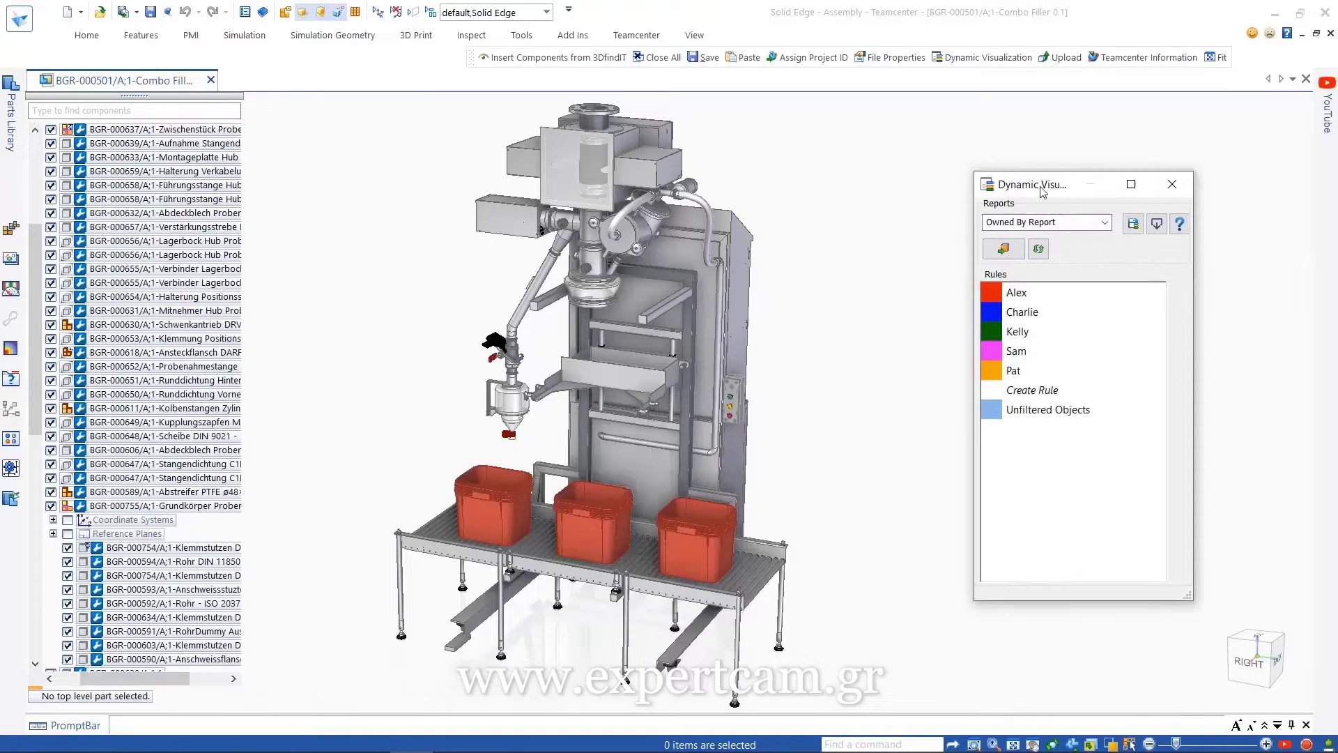
pyautogui.click(1003, 249)
pyautogui.moveTo(878, 242); pyautogui.dragTo(836, 283, button='middle')
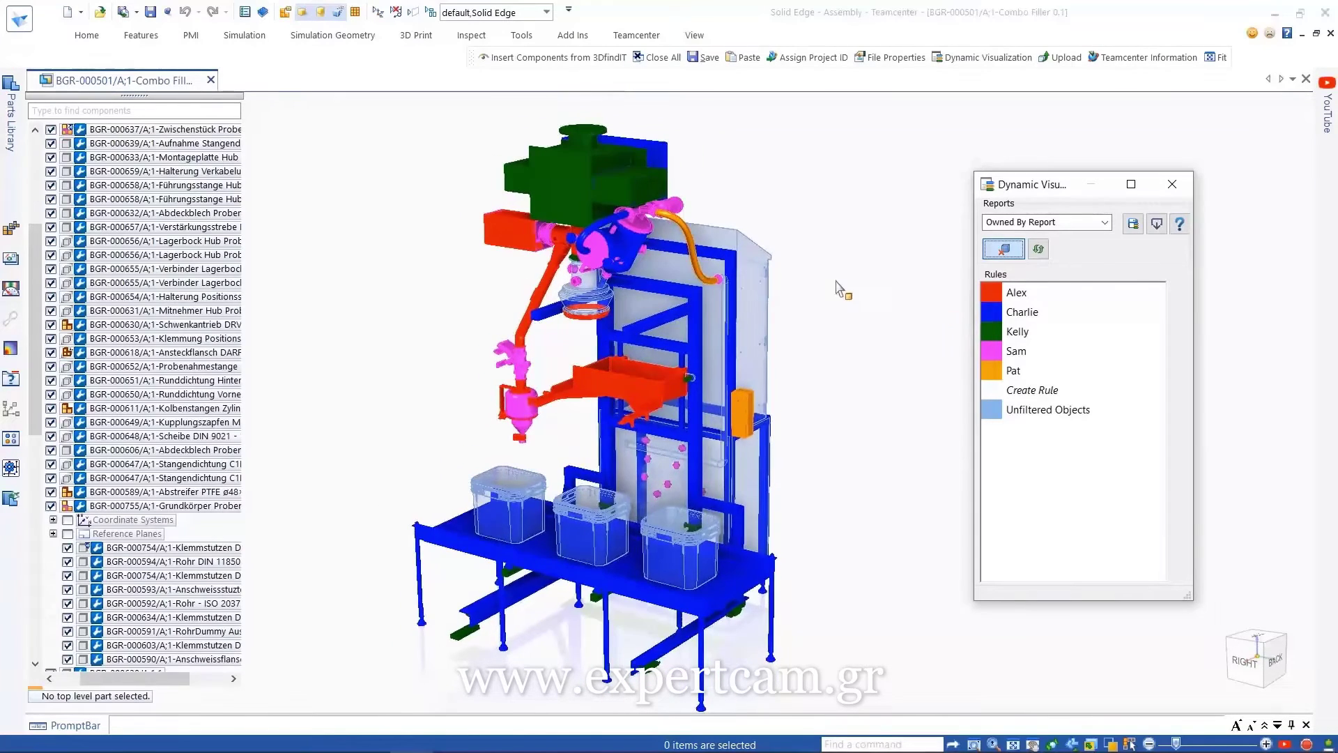
# Step: Switch off the report coloring, highlight the orange rule's components and open the control box subassembly BGR-000522/A;1
pyautogui.click(1003, 249)
pyautogui.click(1014, 372)
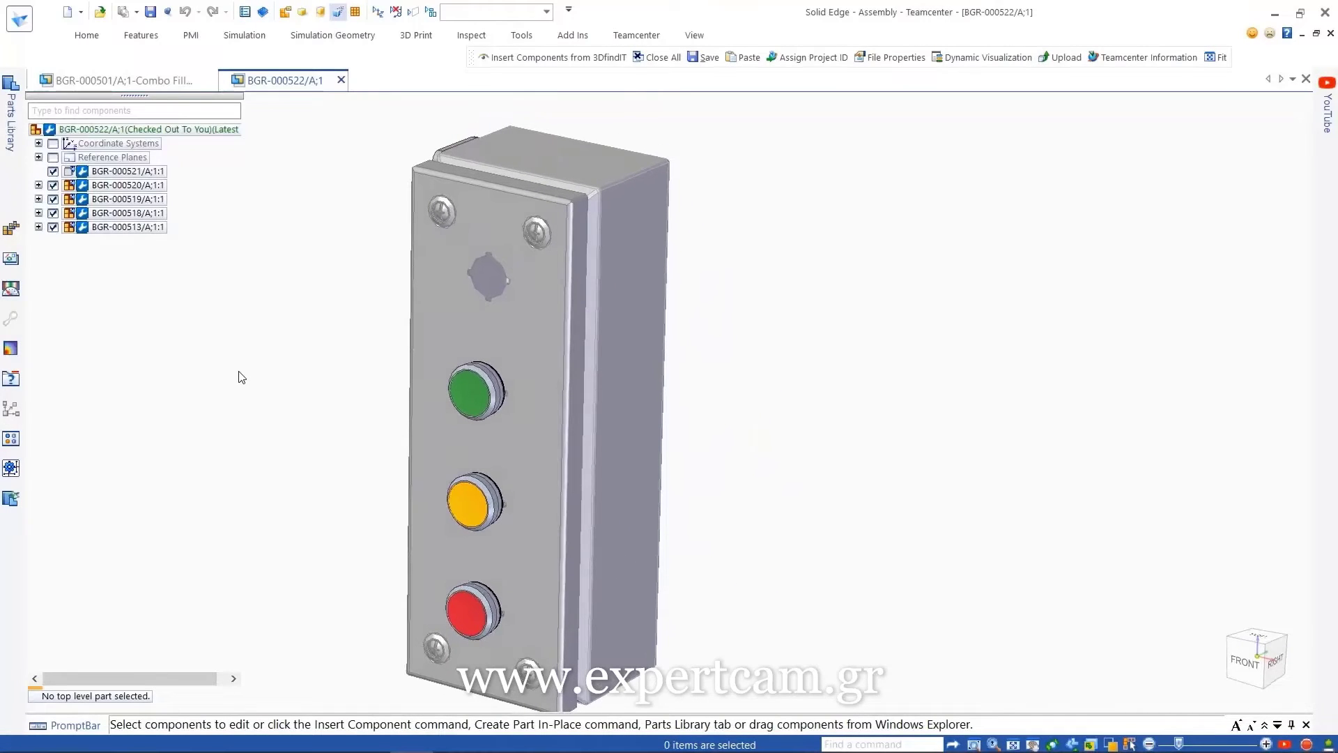
# Step: Start inserting a component from 3DfindIT, search for 3SU1051-6AA50-0AA0 and open the Siemens front element for warning lights
pyautogui.click(87, 34)
pyautogui.click(341, 94)
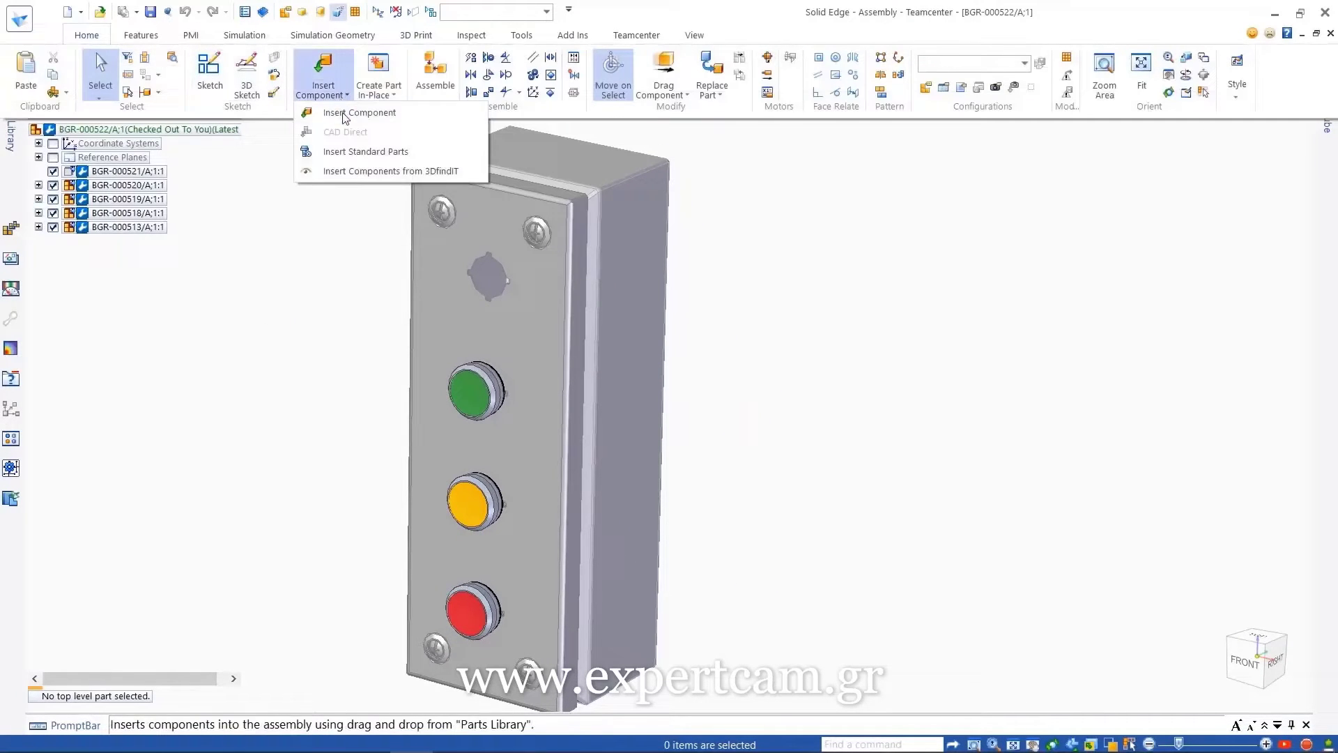
pyautogui.click(364, 174)
pyautogui.click(381, 137)
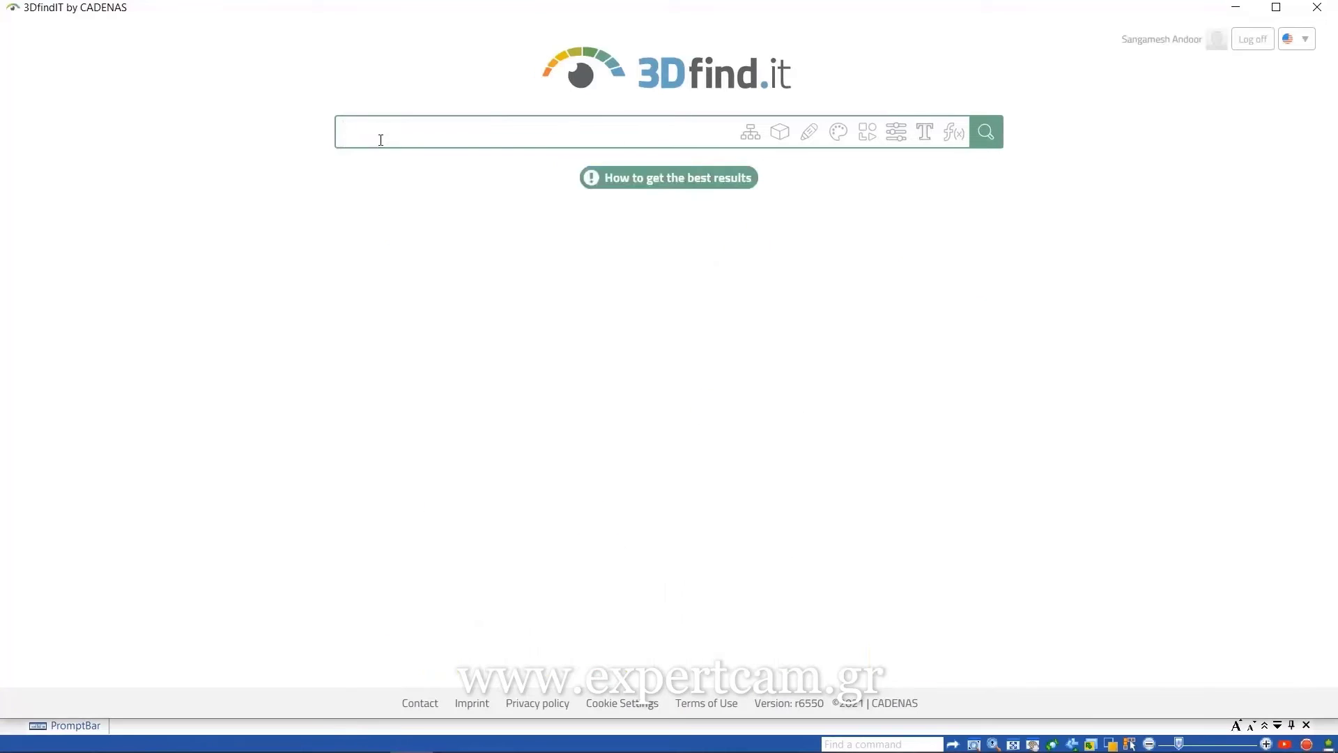
pyautogui.click(985, 134)
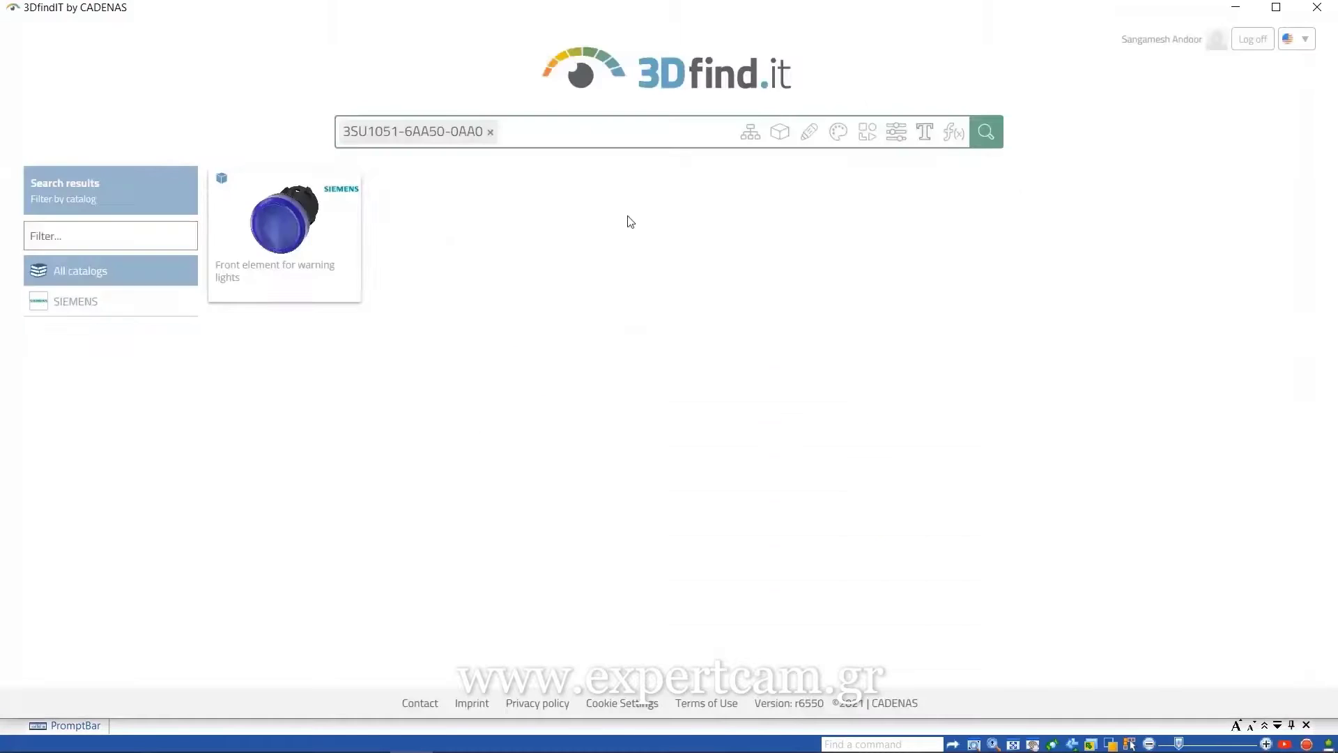
pyautogui.click(289, 236)
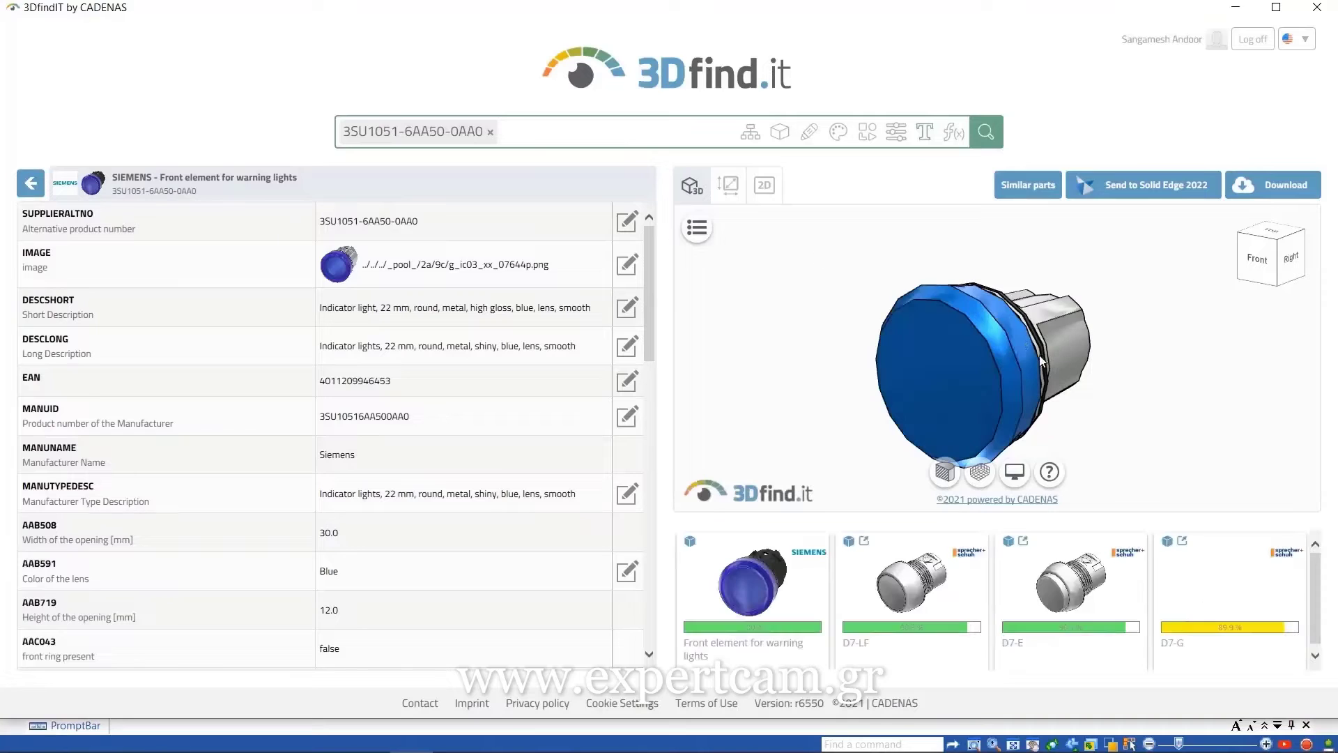
# Step: Send the blue Siemens warning light to Solid Edge 2022 and place it in the empty upper hole of the control box
pyautogui.moveTo(899, 446); pyautogui.dragTo(1051, 322)
pyautogui.click(1129, 187)
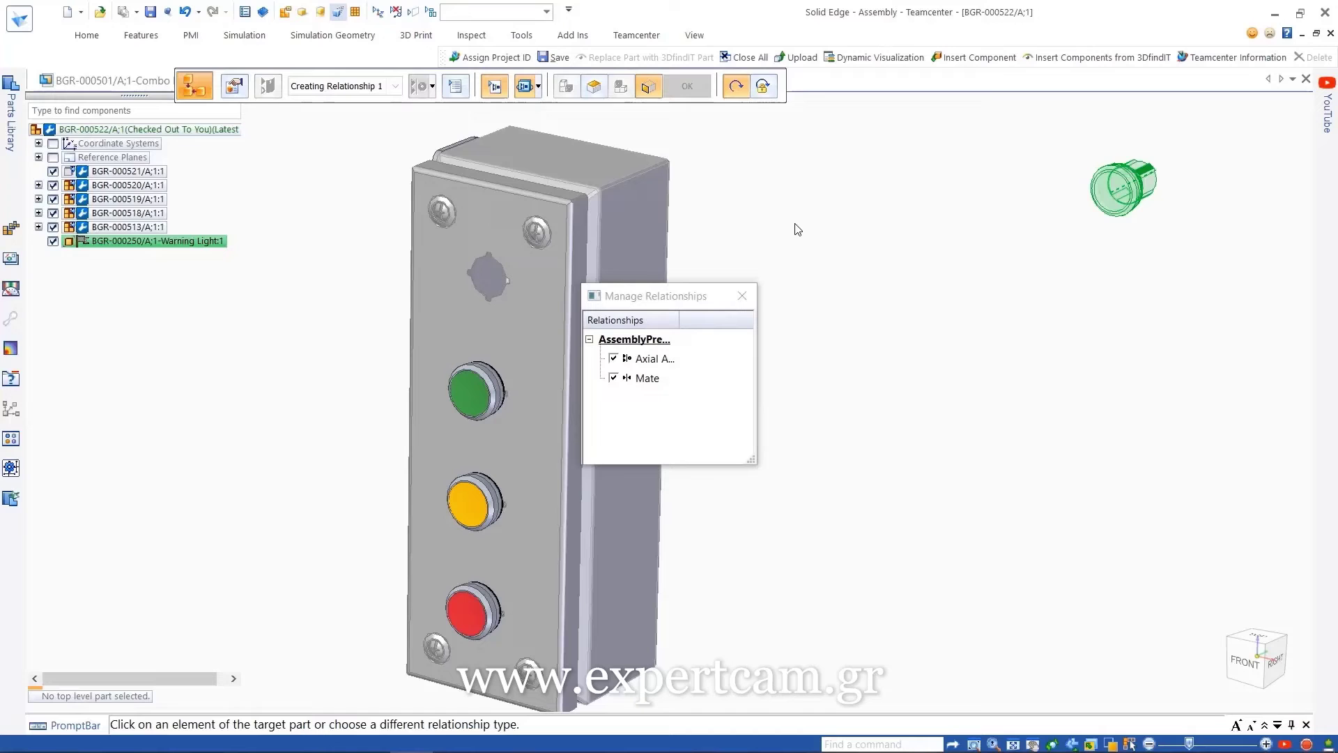
pyautogui.click(475, 284)
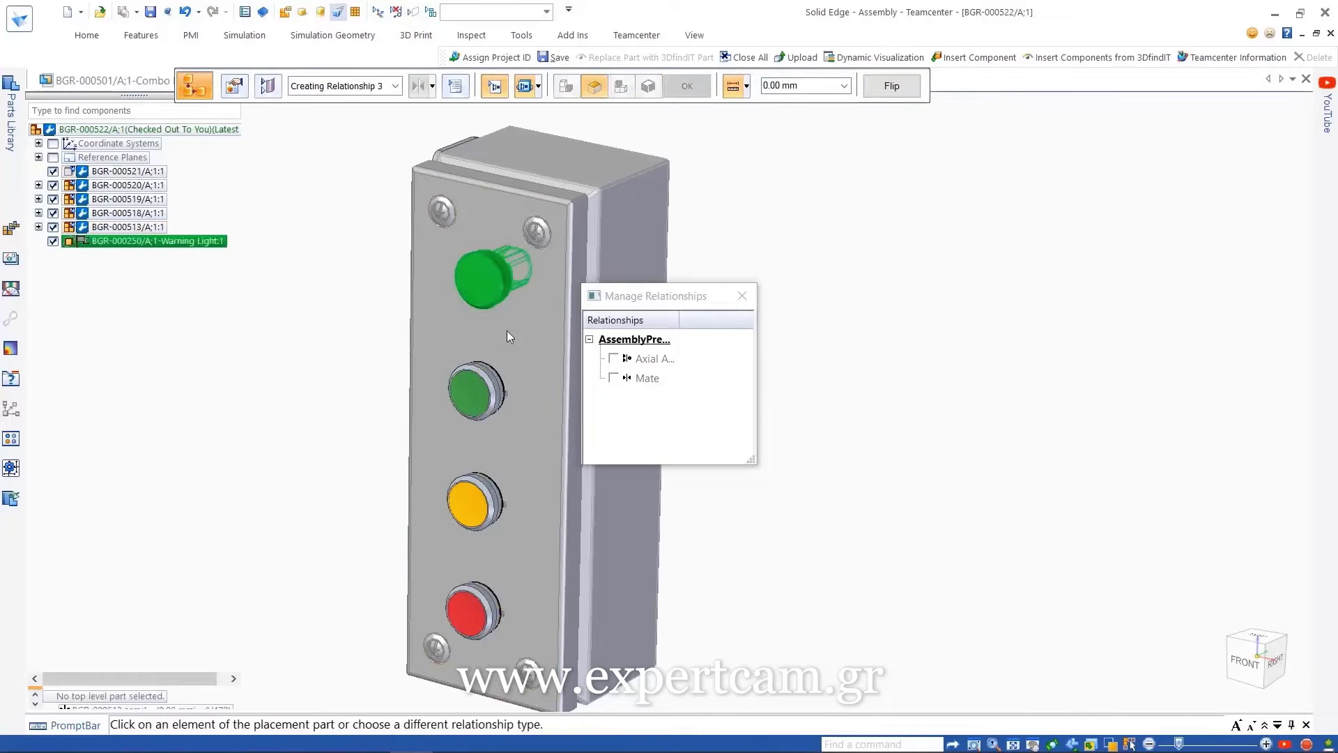
pyautogui.press('Escape')
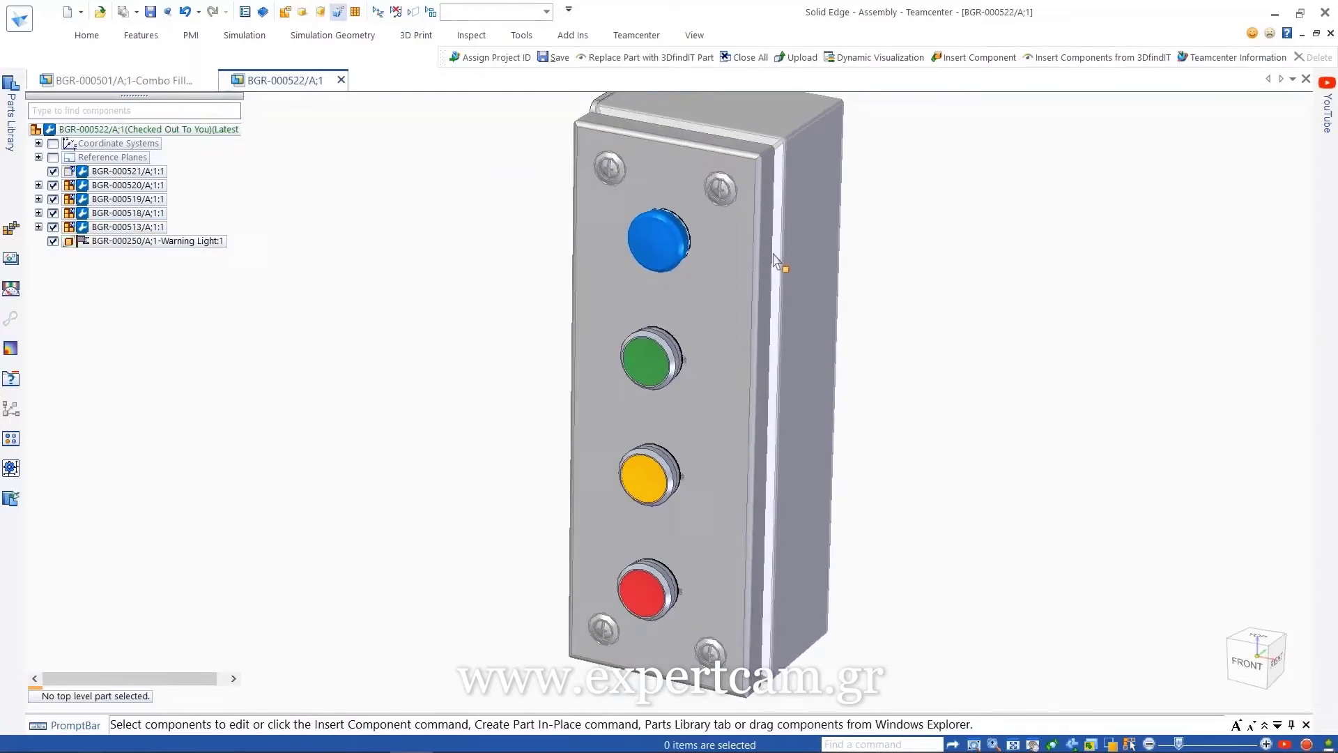
# Step: Assign the control box assembly BGR-000522/A;1 to projects BGR-250A and BGR-576H
pyautogui.click(636, 35)
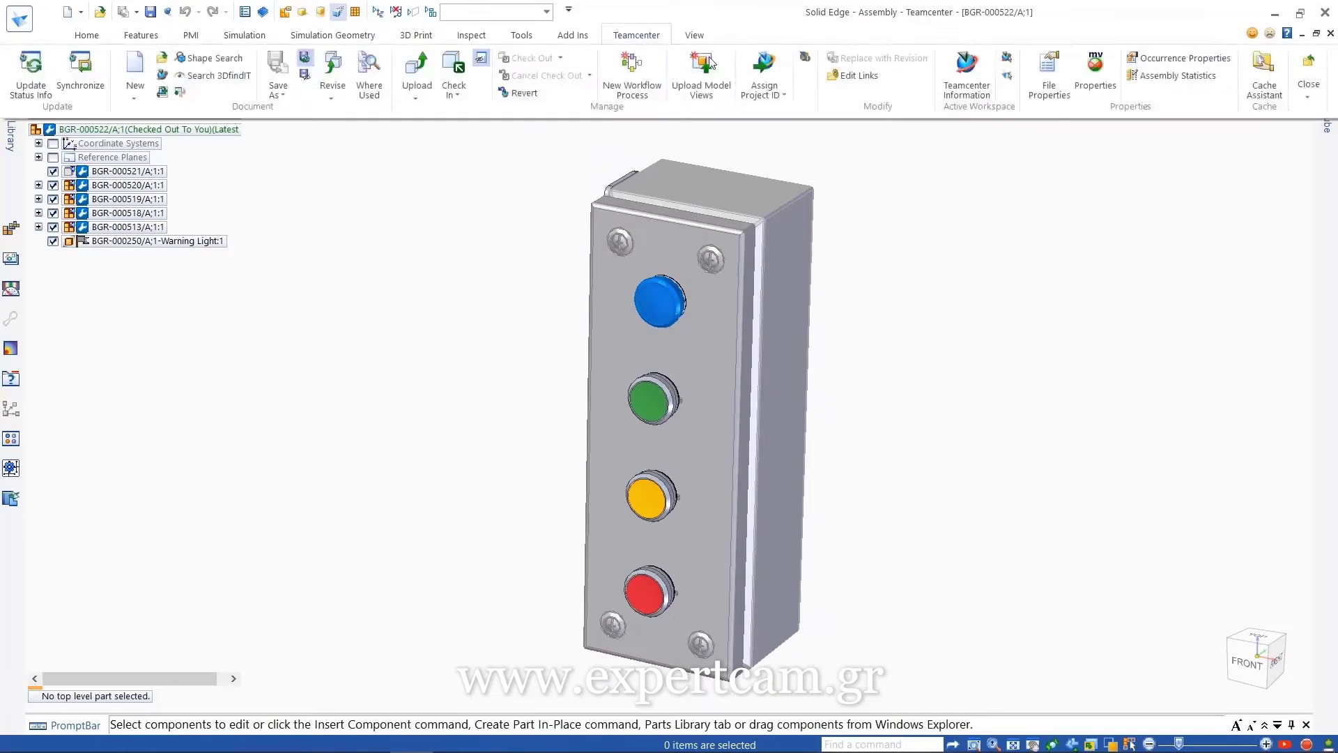
pyautogui.click(779, 78)
pyautogui.click(510, 322)
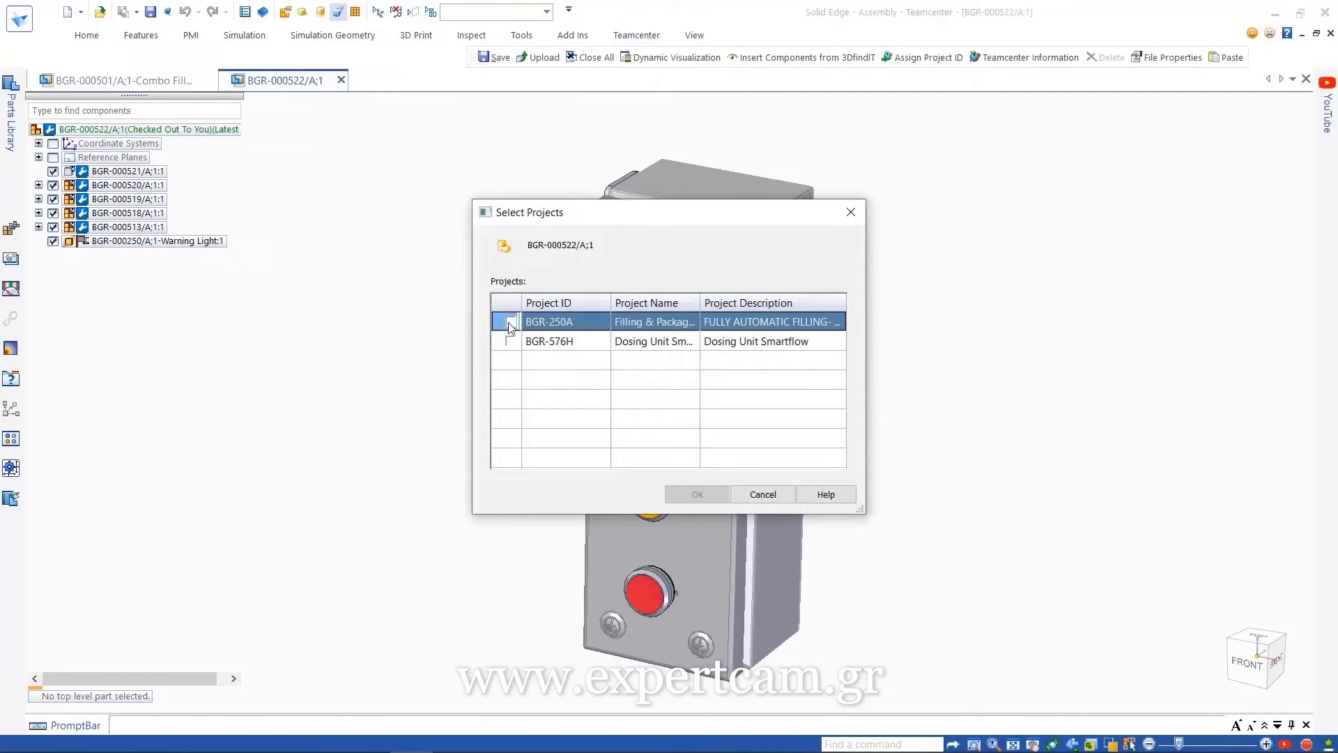
pyautogui.click(511, 341)
pyautogui.click(675, 499)
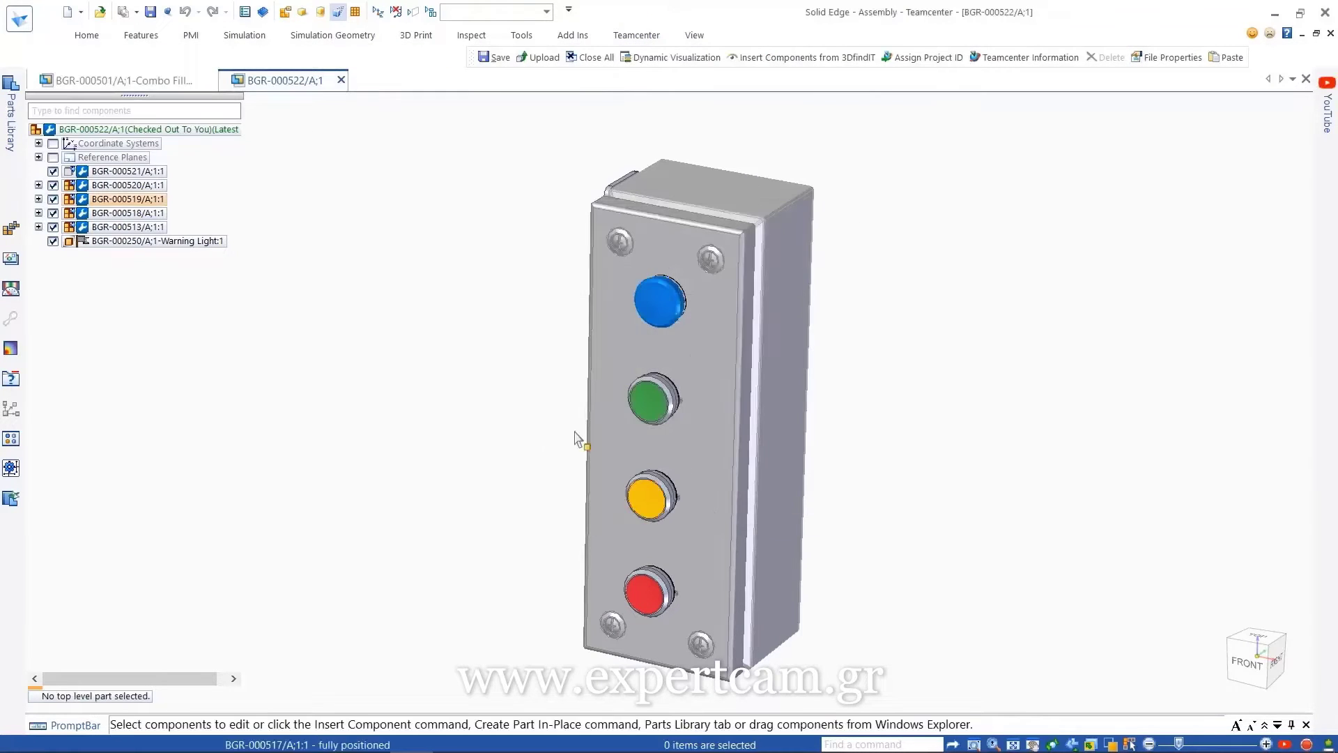
# Step: Save the control box assembly and upload it to Teamcenter
pyautogui.click(148, 12)
pyautogui.click(619, 34)
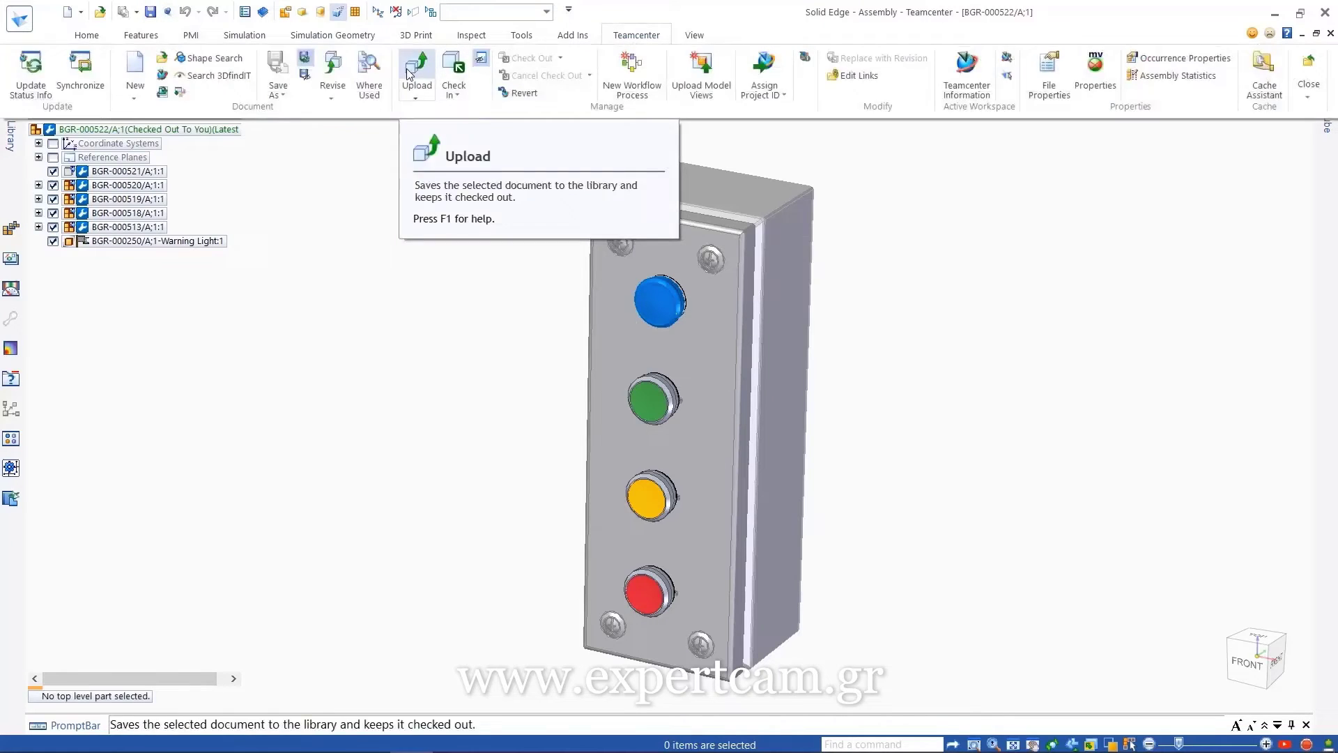
pyautogui.click(407, 69)
# Step: Return to the Combo Filler assembly, open the control box BGR-000522 in Active Workspace and review its project memberships
pyautogui.click(136, 81)
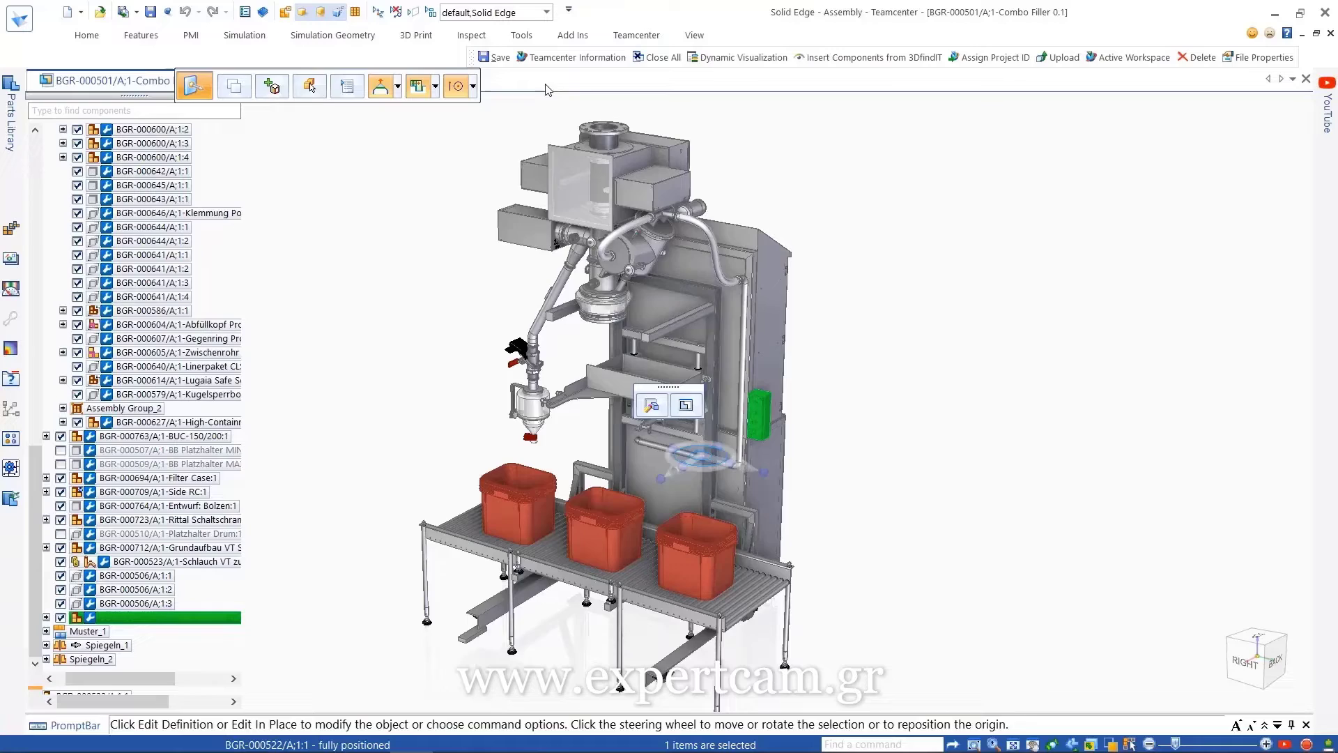
pyautogui.click(567, 56)
pyautogui.moveTo(808, 525); pyautogui.dragTo(920, 533)
pyautogui.moveTo(892, 167); pyautogui.dragTo(557, 59)
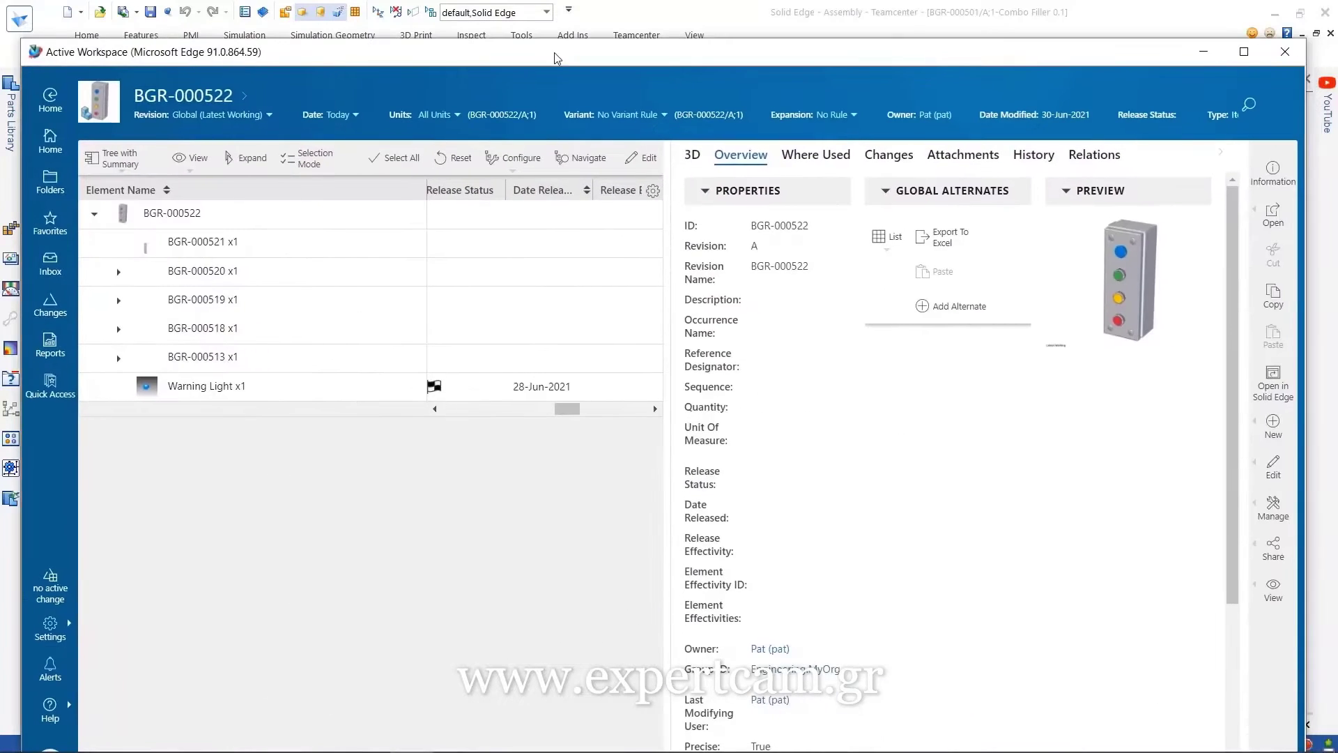
pyautogui.click(1256, 506)
pyautogui.click(1185, 660)
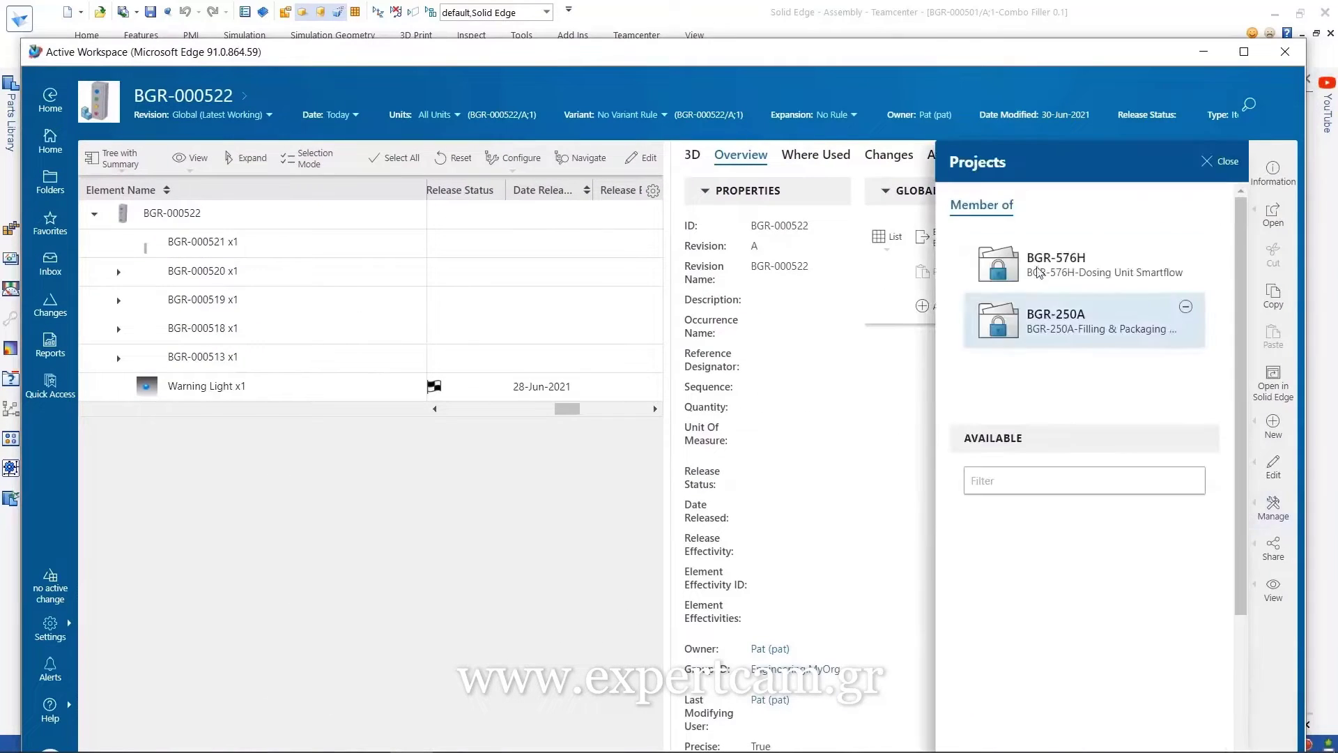
pyautogui.click(52, 139)
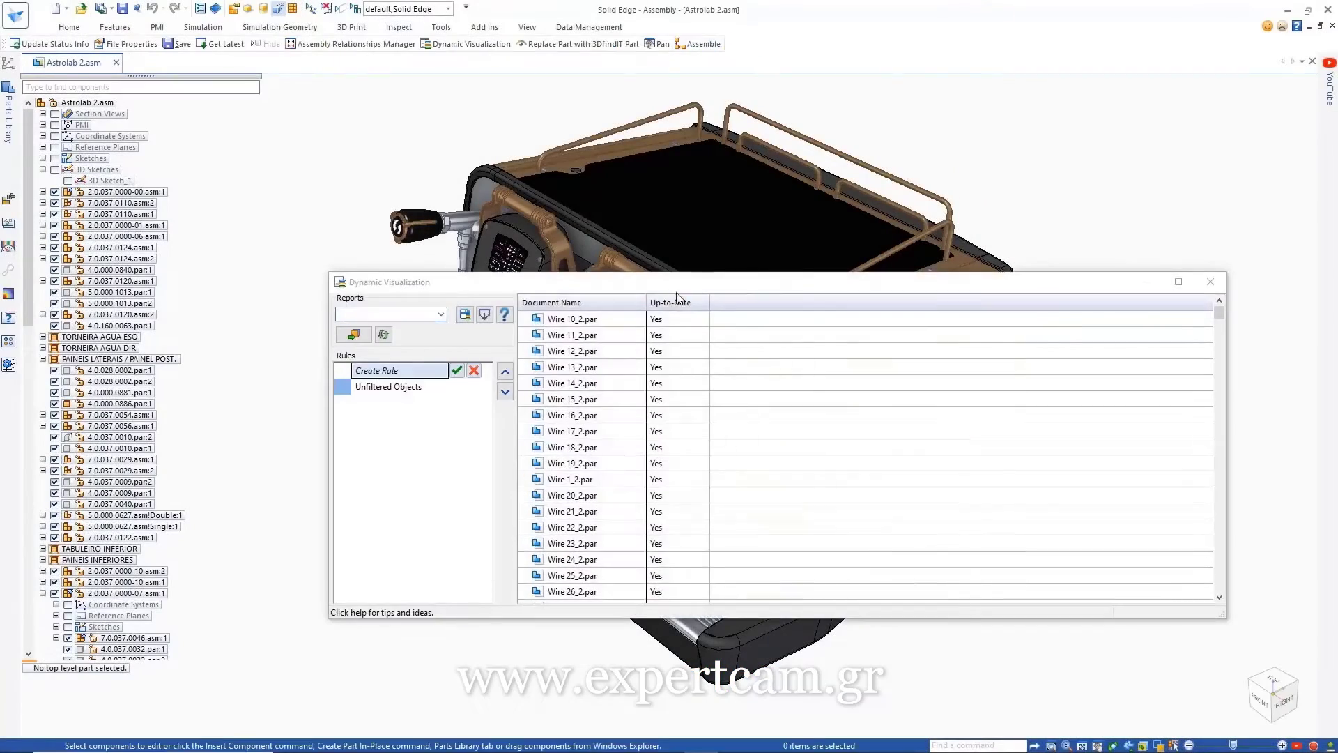
# Step: Add the Material column to the Dynamic Visualization table of Astrolab 2.asm and browse the listed documents
pyautogui.rightClick(678, 301)
pyautogui.click(709, 352)
pyautogui.scroll(2, 709, 463)
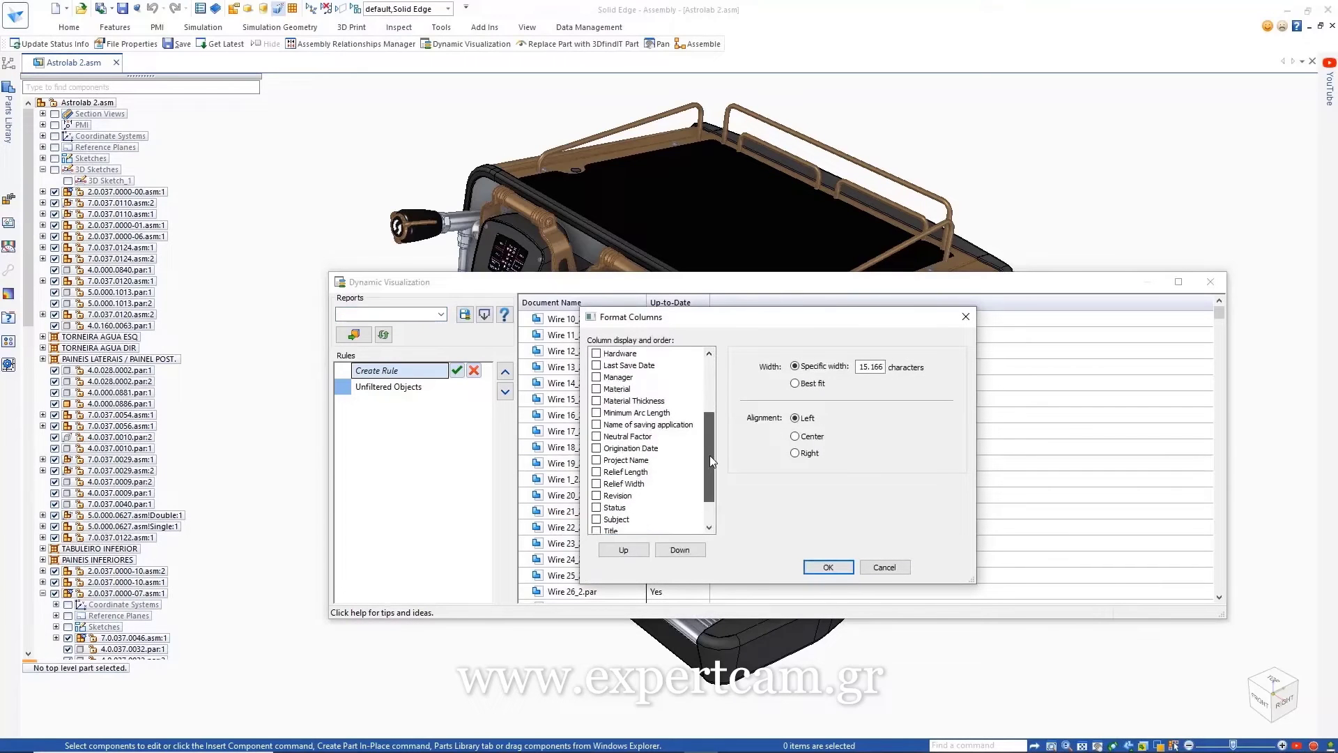
pyautogui.click(828, 567)
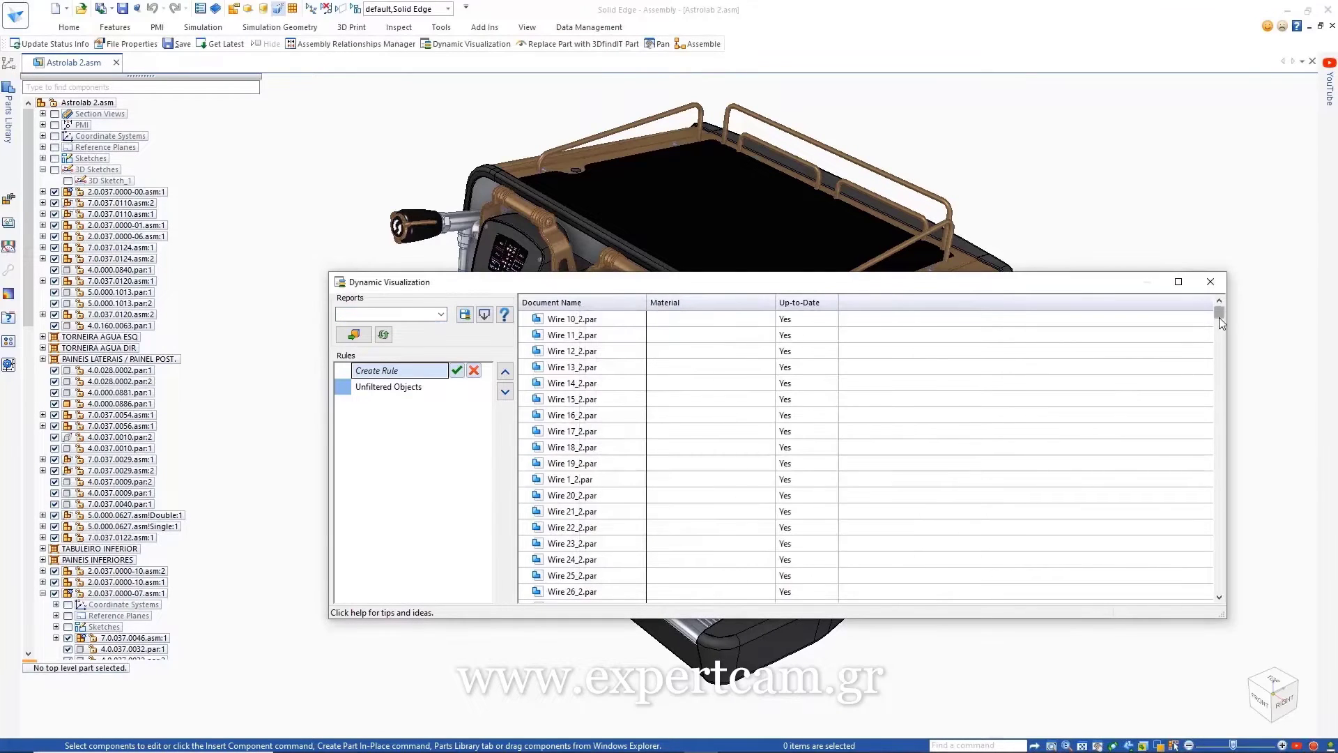
pyautogui.moveTo(1219, 316); pyautogui.dragTo(1218, 389)
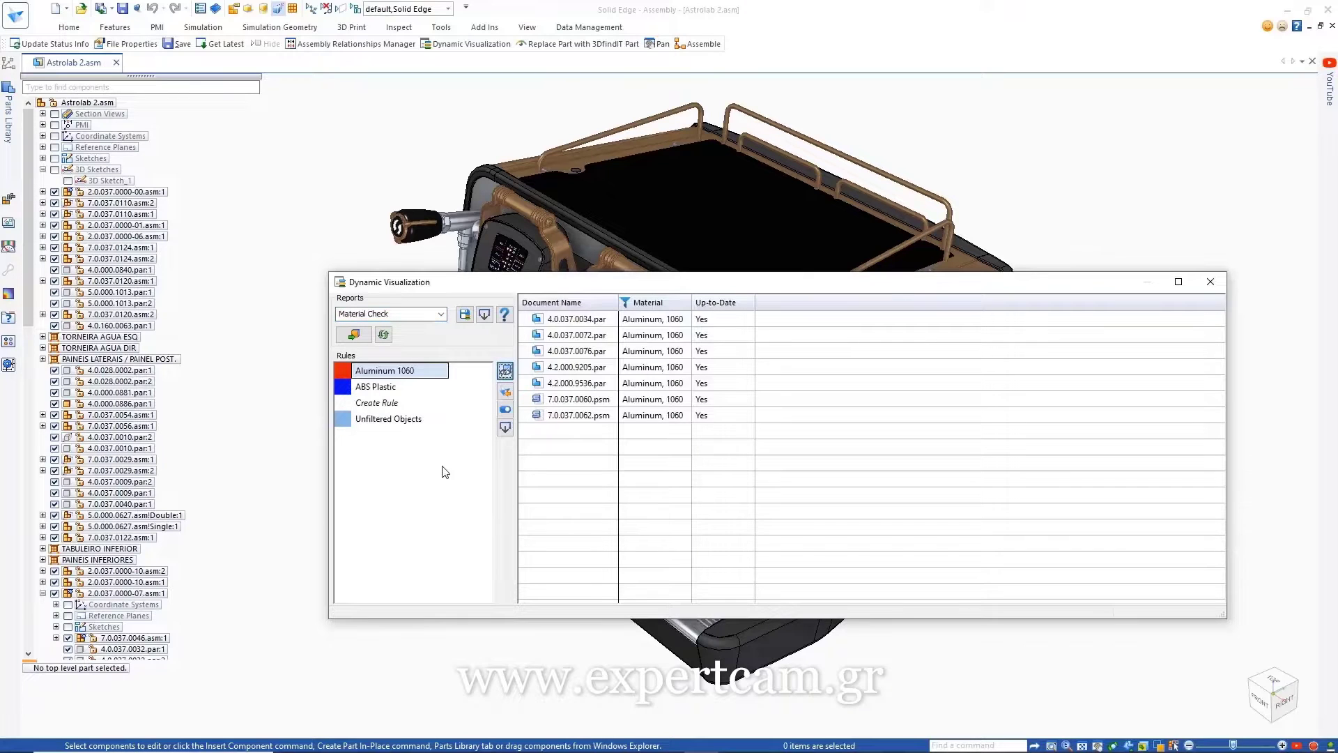
# Step: Create a Material Check rule that filters the Material property for Stainless Steel, 304 only
pyautogui.click(388, 402)
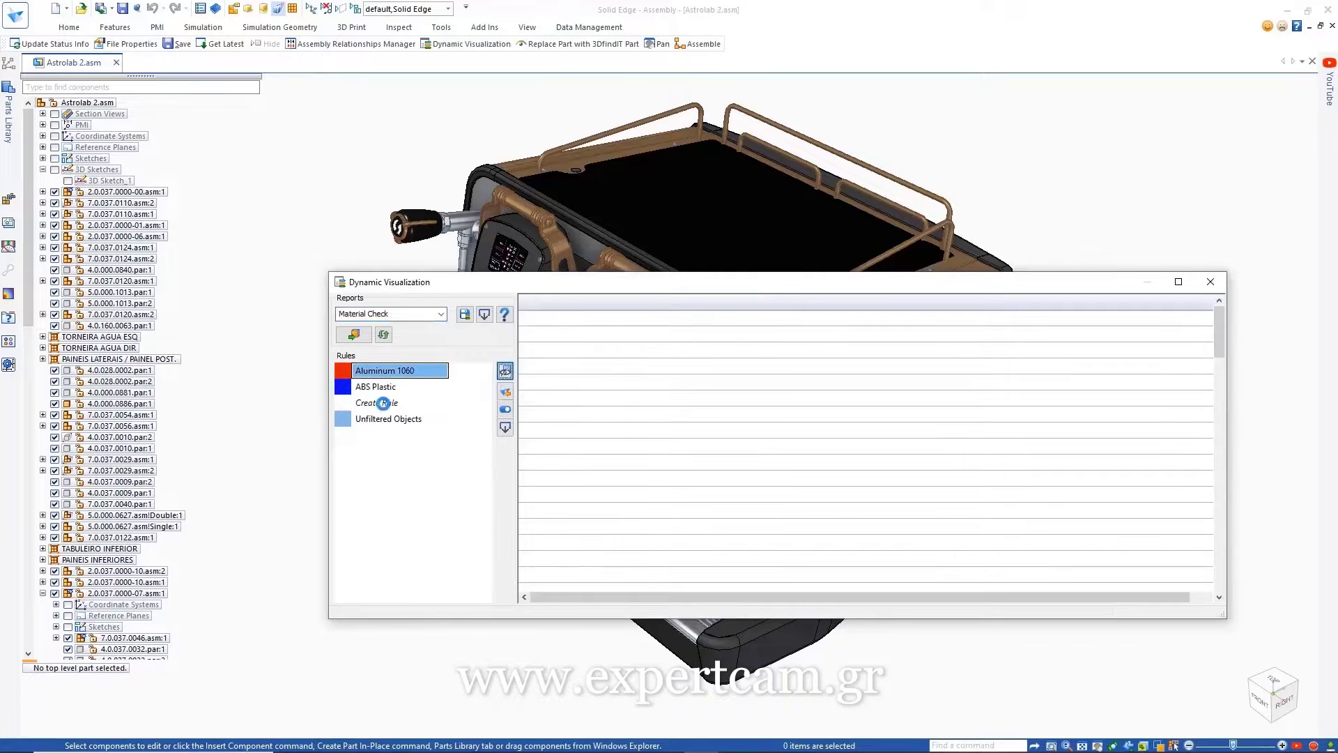
pyautogui.click(681, 302)
pyautogui.click(337, 416)
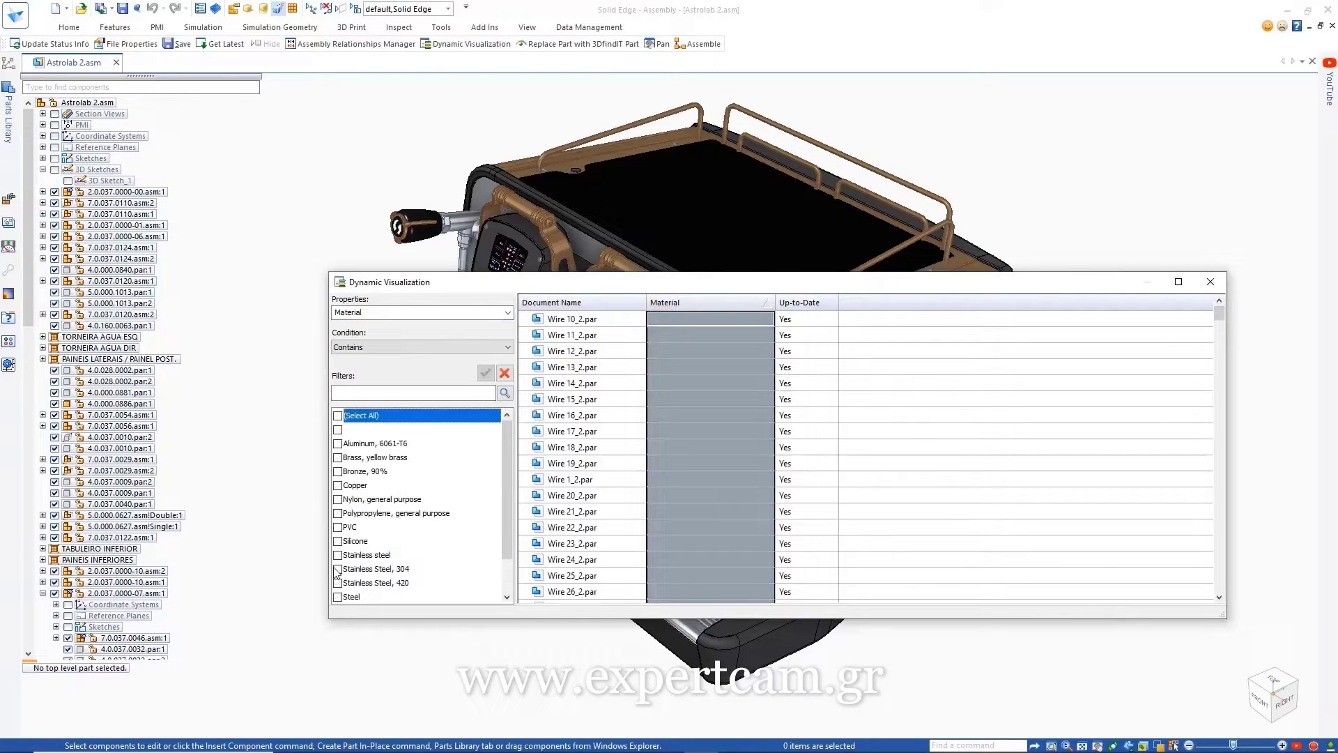
pyautogui.click(337, 569)
pyautogui.click(485, 373)
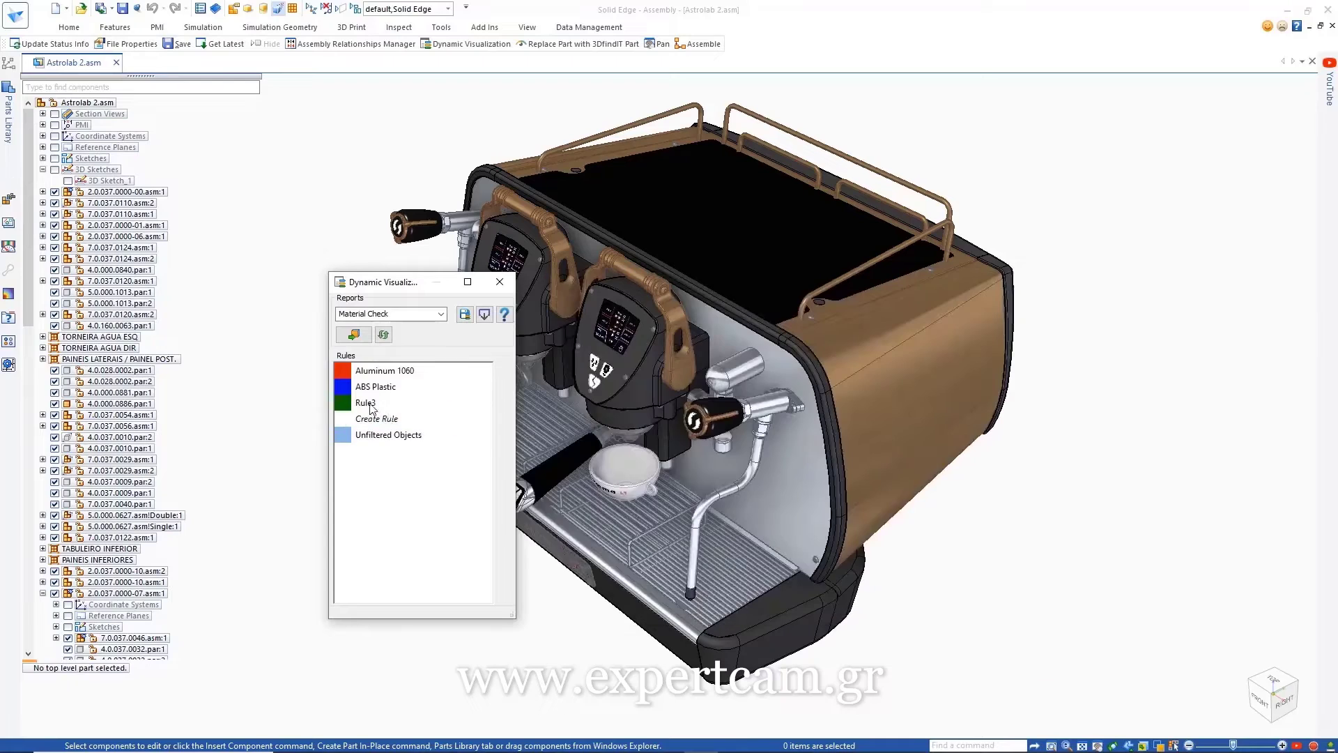
# Step: Rename the new green rule Stainless Steel 304
pyautogui.click(371, 409)
pyautogui.click(505, 507)
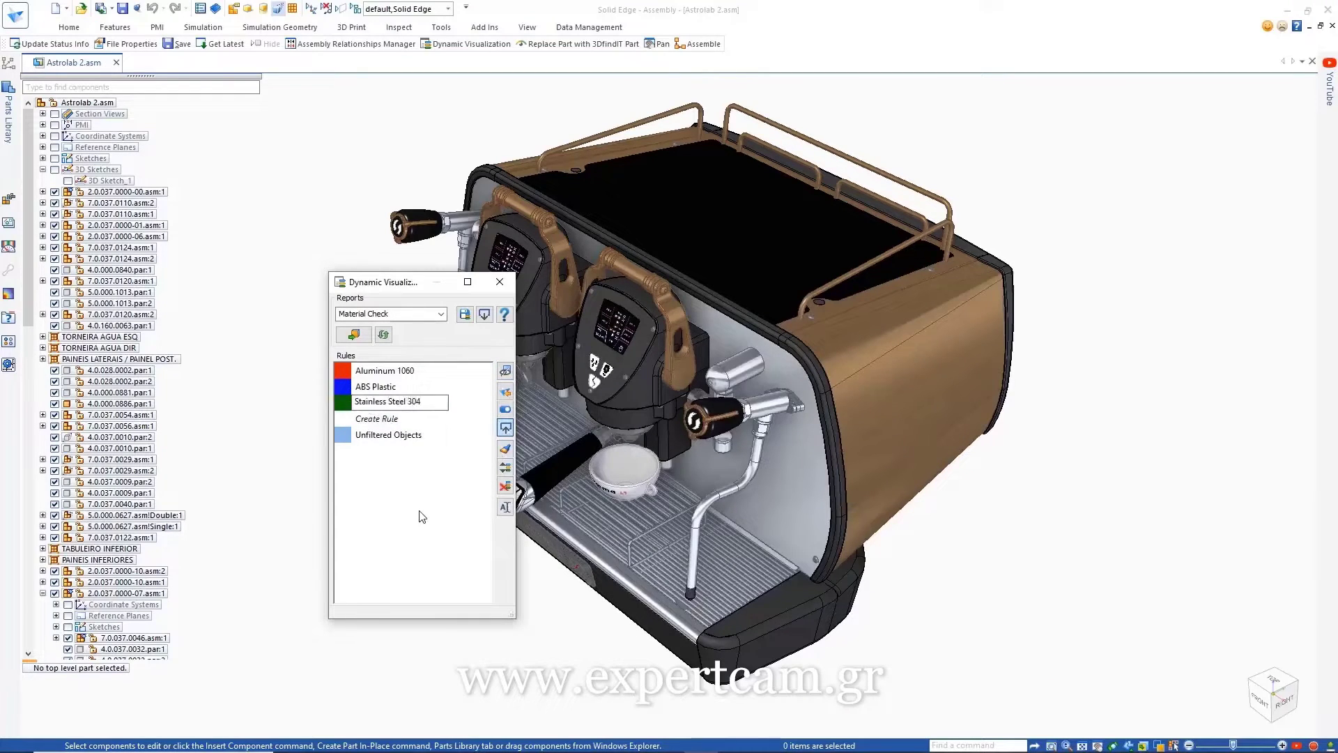
pyautogui.press('Return')
# Step: Color the espresso machine by the Material Check report, inspect the upper tray rails up close and close Dynamic Visualization
pyautogui.click(354, 335)
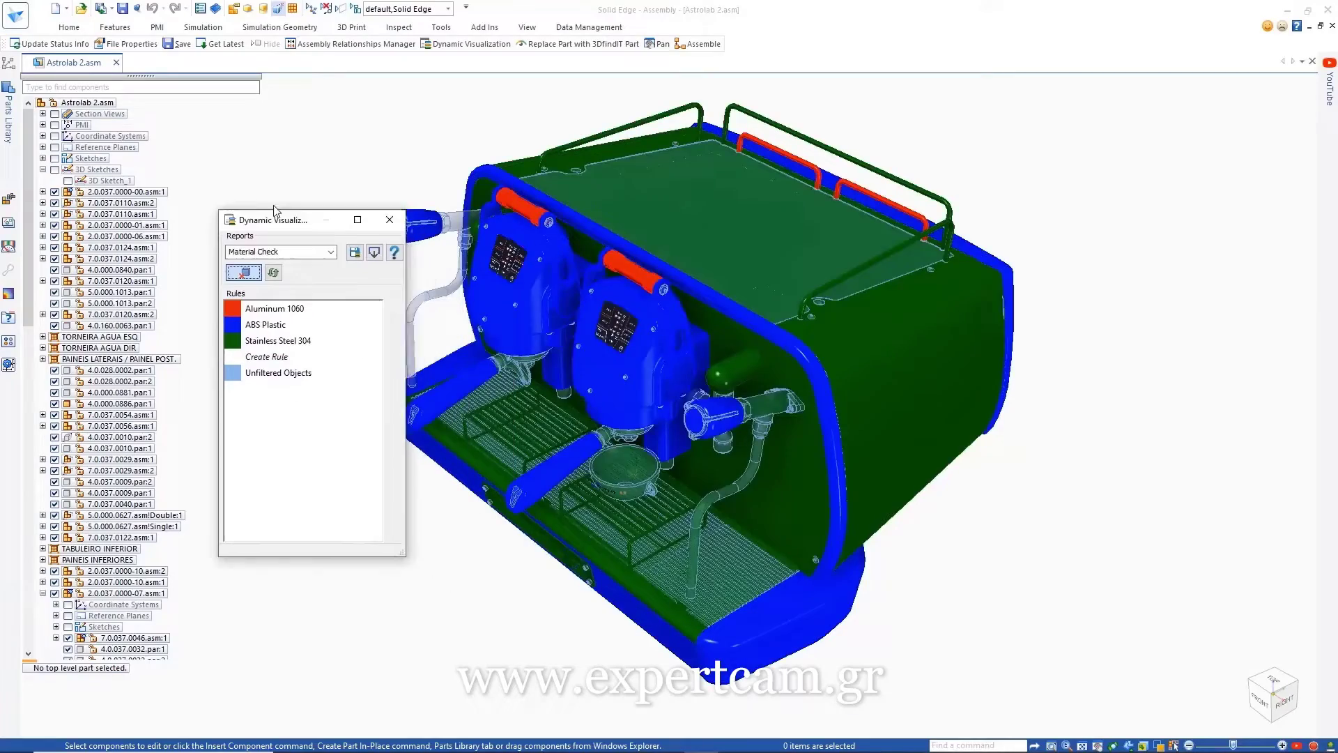
pyautogui.scroll(8, 1127, 396)
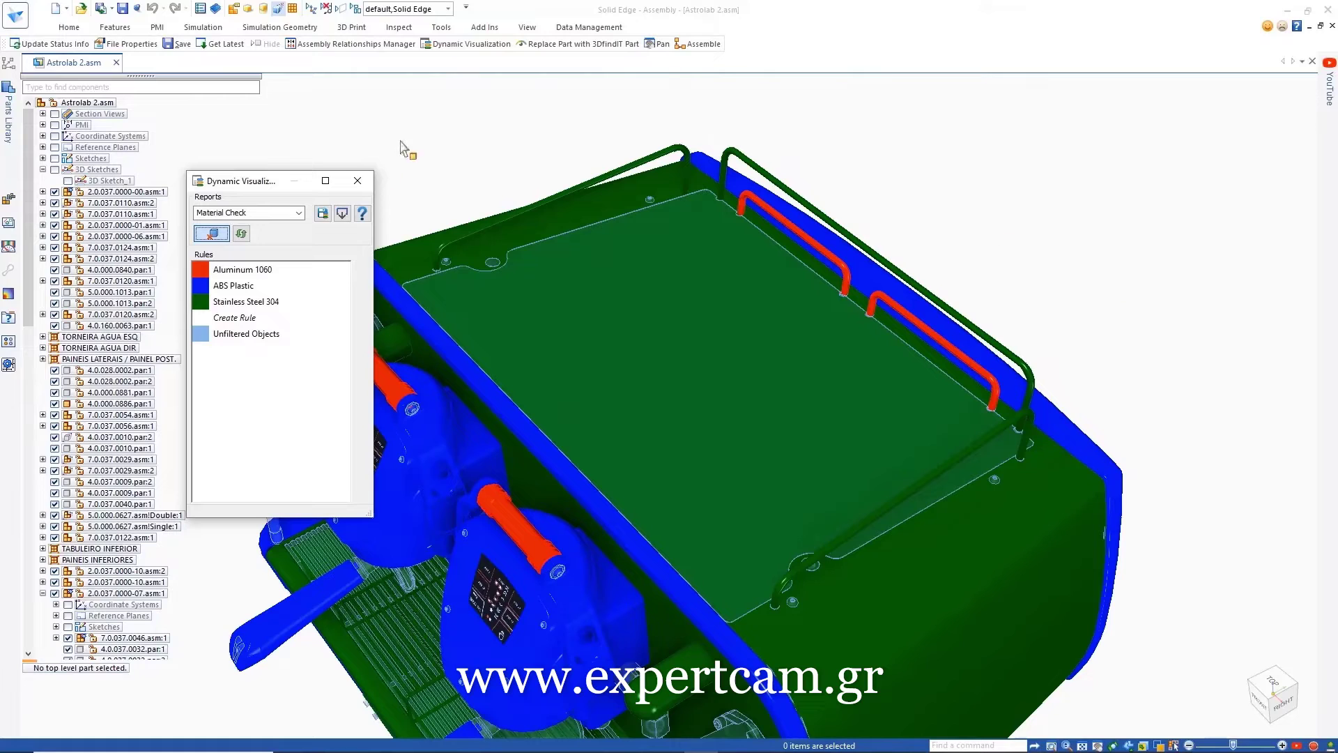
pyautogui.click(358, 181)
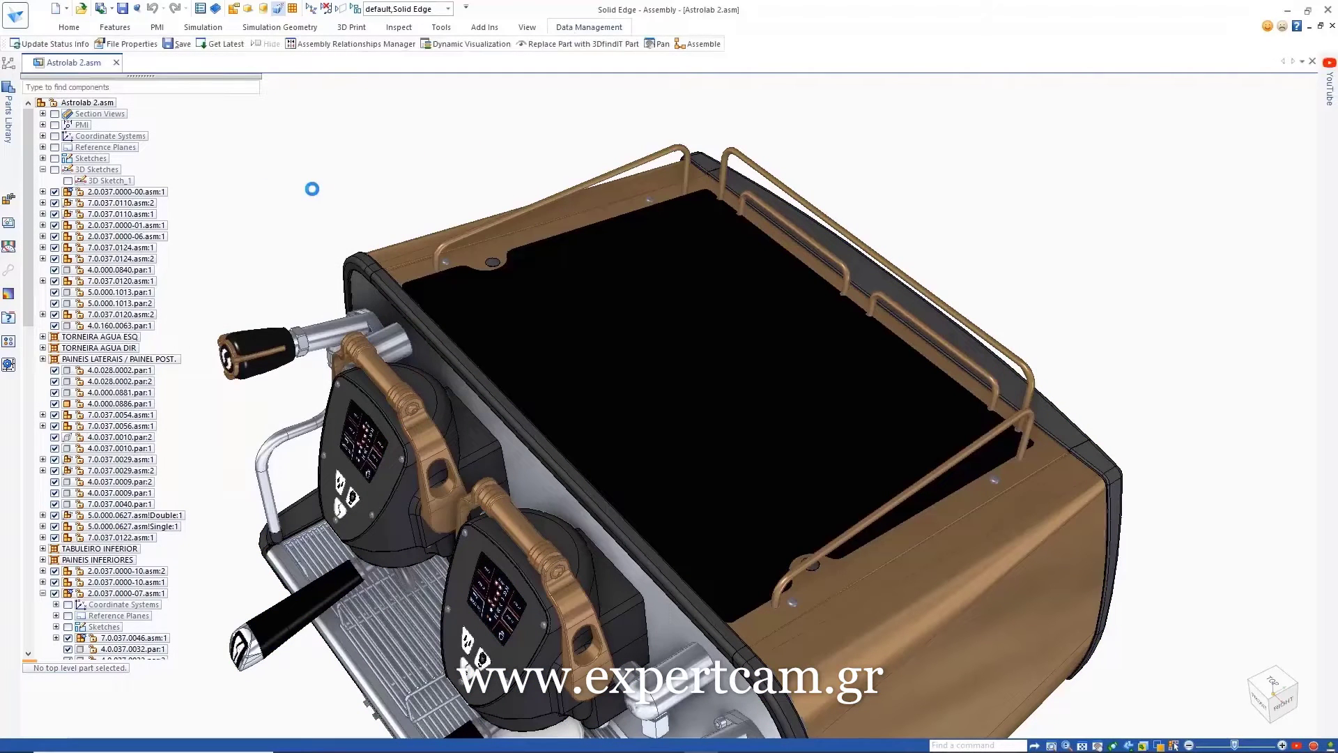
# Step: Replace both 4.0.037.0034.par tray wires in subassembly 2.0.037.0000-07.asm with 4.0.037.0034-01.par
pyautogui.scroll(-10, 139, 293)
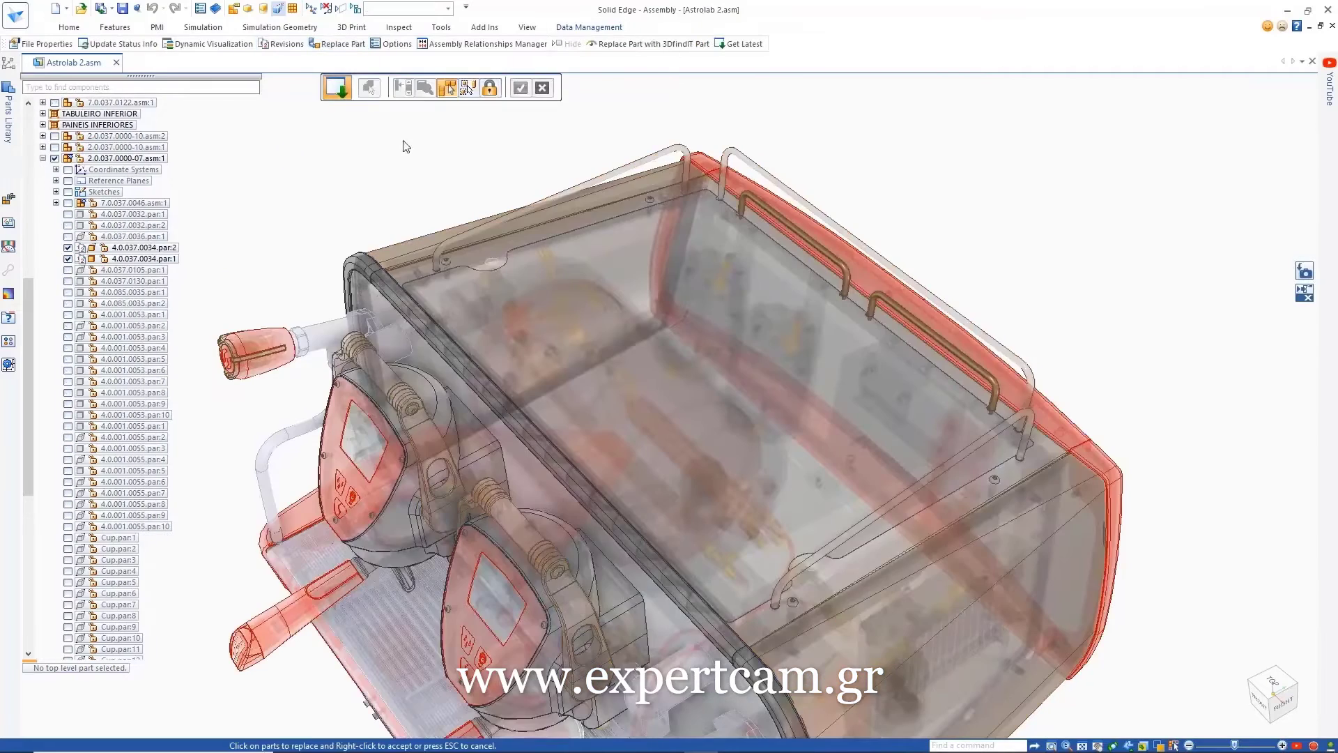
pyautogui.click(447, 89)
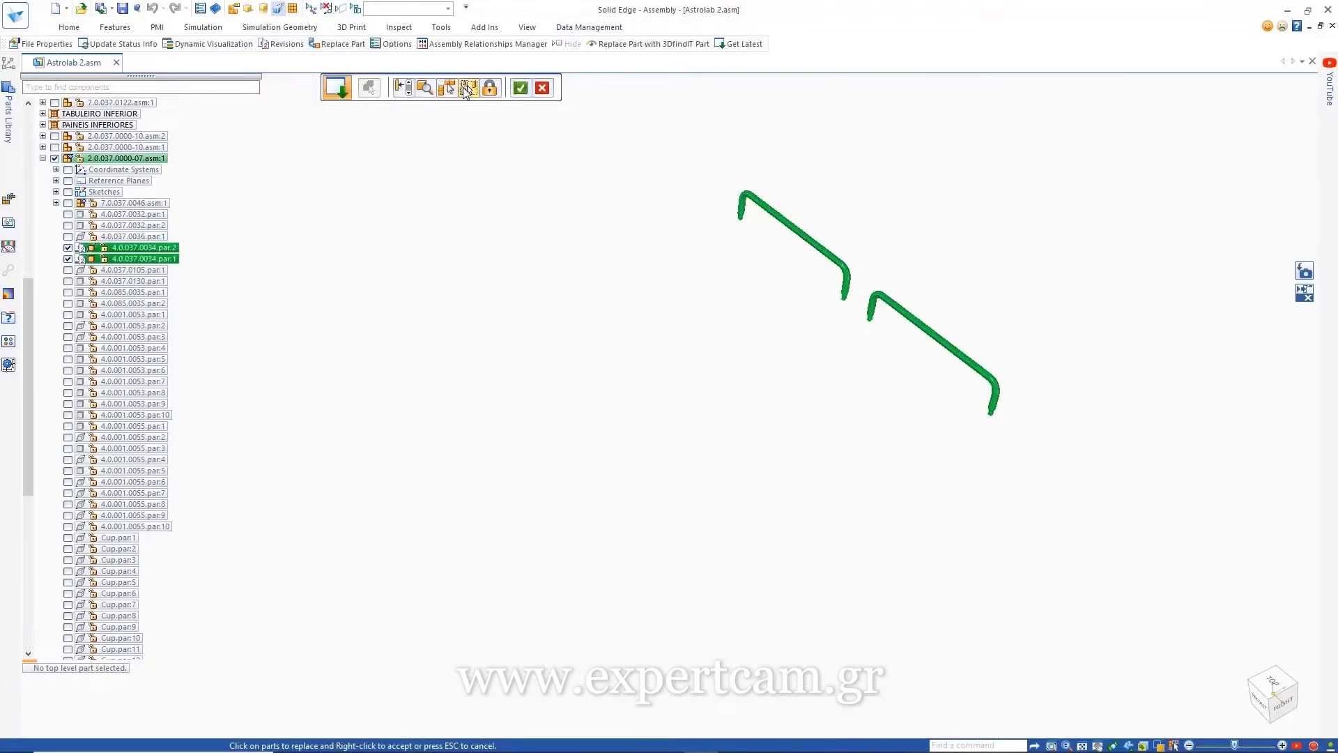
pyautogui.click(519, 88)
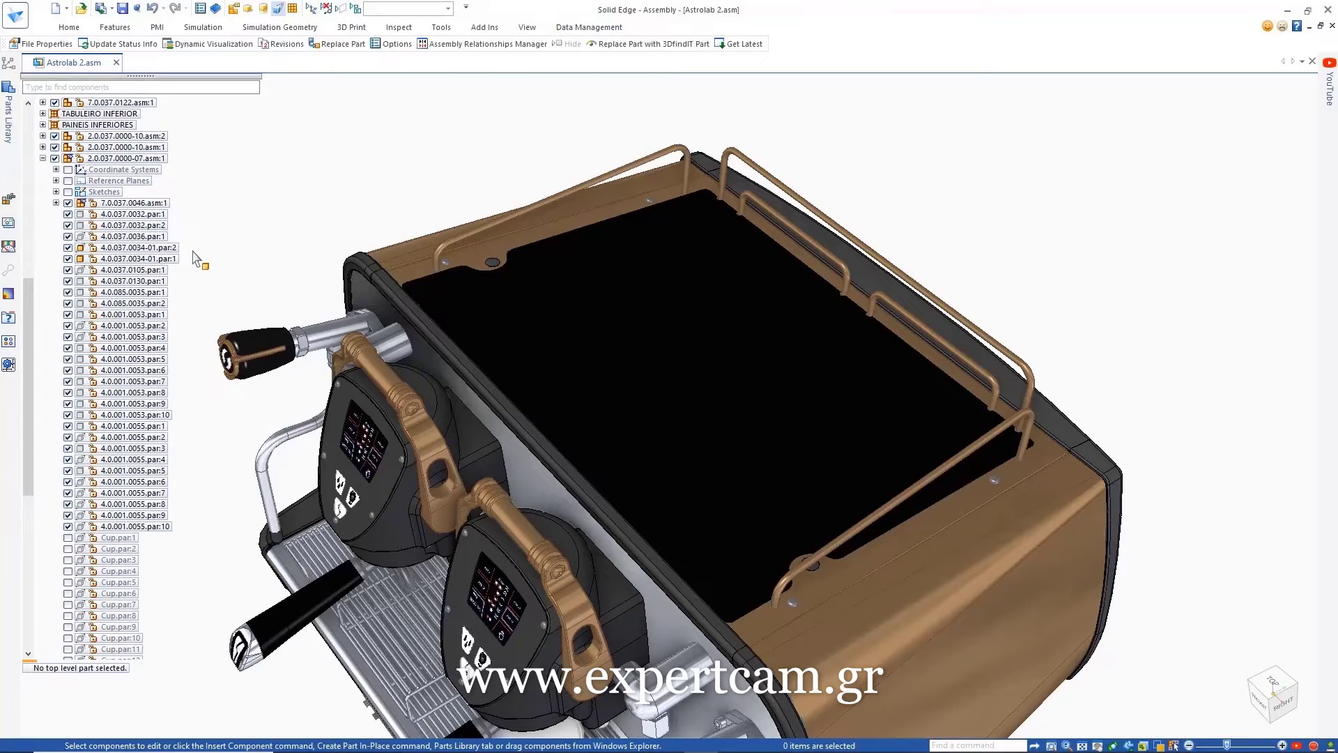
# Step: Recolor the assembly with the Material Check report, check the replaced tray wires and close Dynamic Visualization
pyautogui.click(400, 24)
pyautogui.click(460, 60)
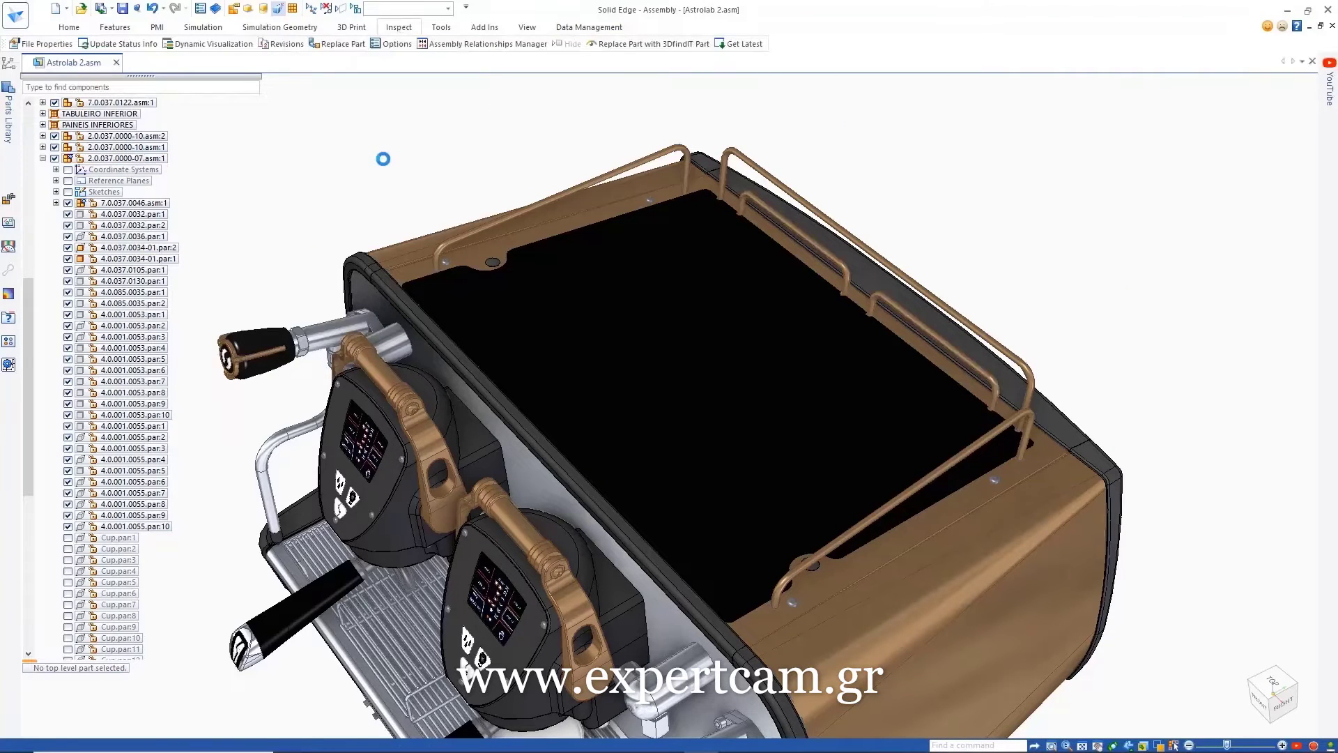
pyautogui.click(441, 317)
pyautogui.click(420, 326)
pyautogui.click(354, 335)
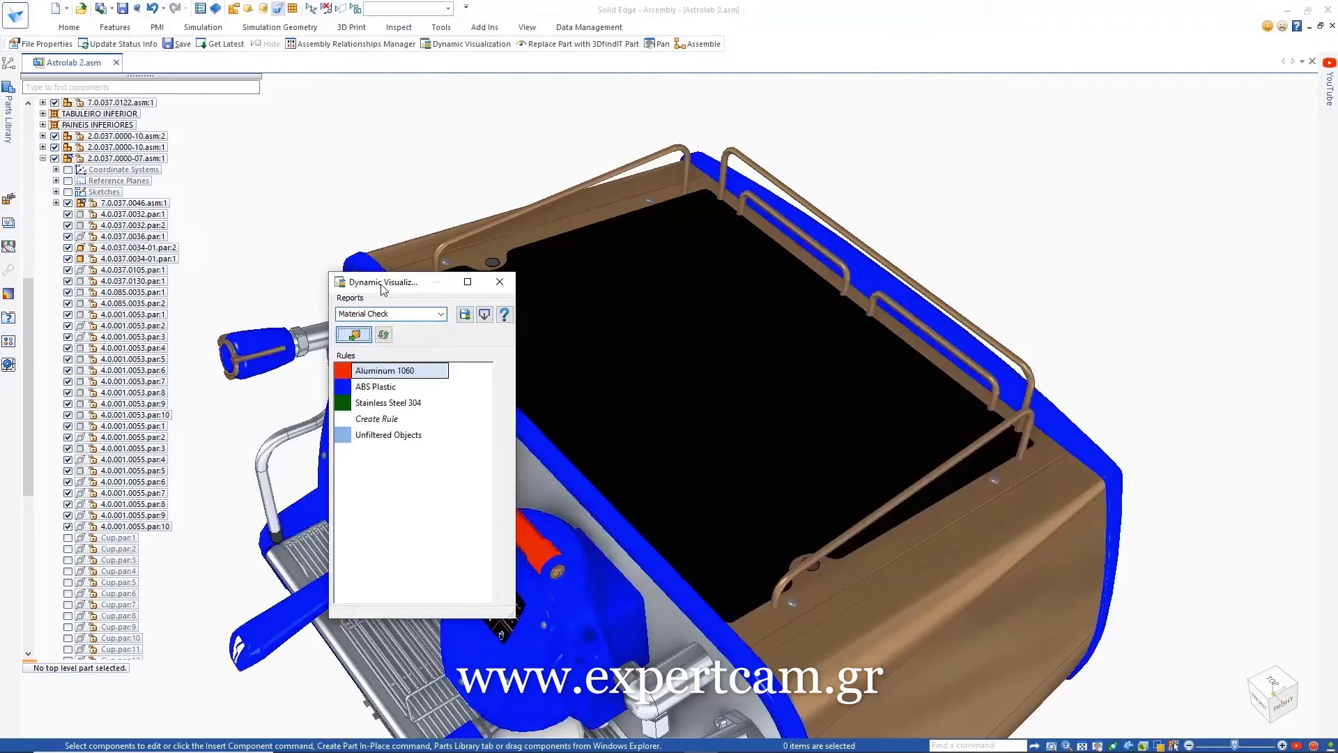
pyautogui.moveTo(381, 282); pyautogui.dragTo(236, 147)
pyautogui.moveTo(974, 231); pyautogui.dragTo(968, 230, button='middle')
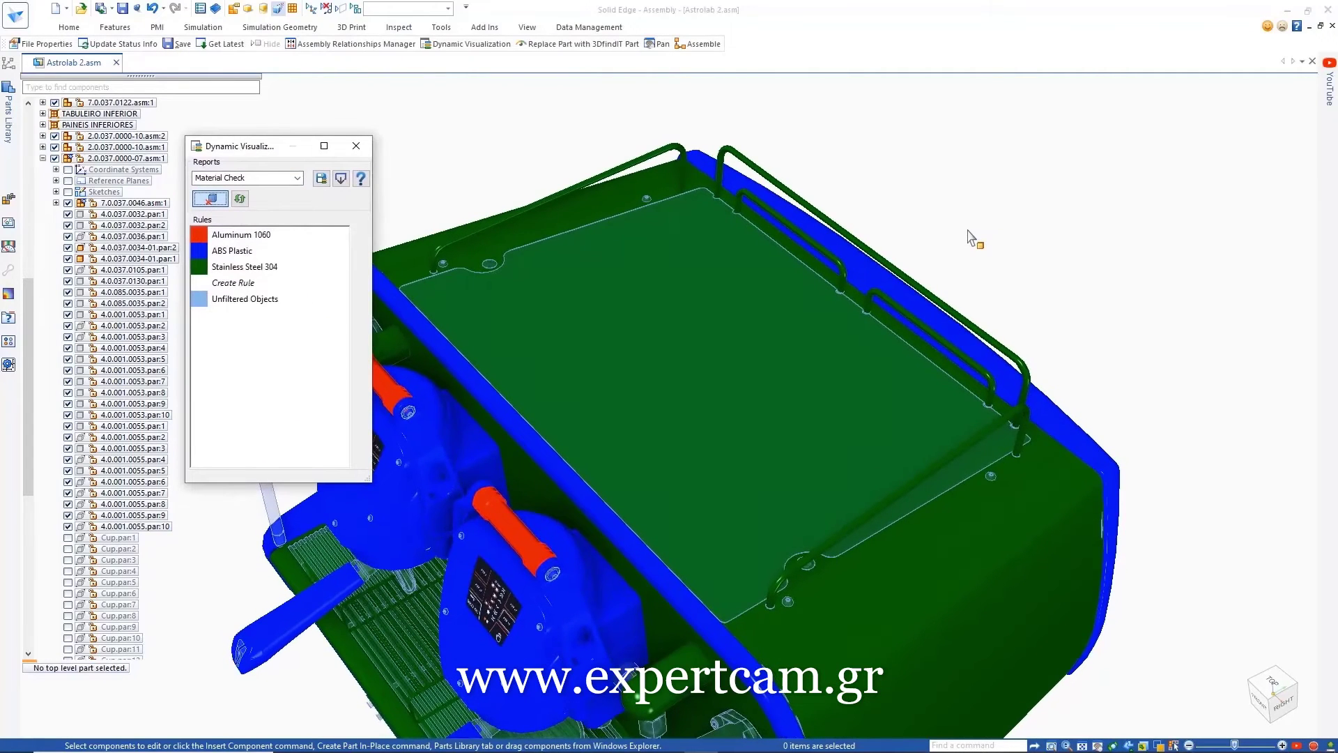
pyautogui.click(357, 145)
# Step: Open the file properties of tray wire 4.0.037.0034-01.par:2 and filter them to the editable ones
pyautogui.click(174, 248)
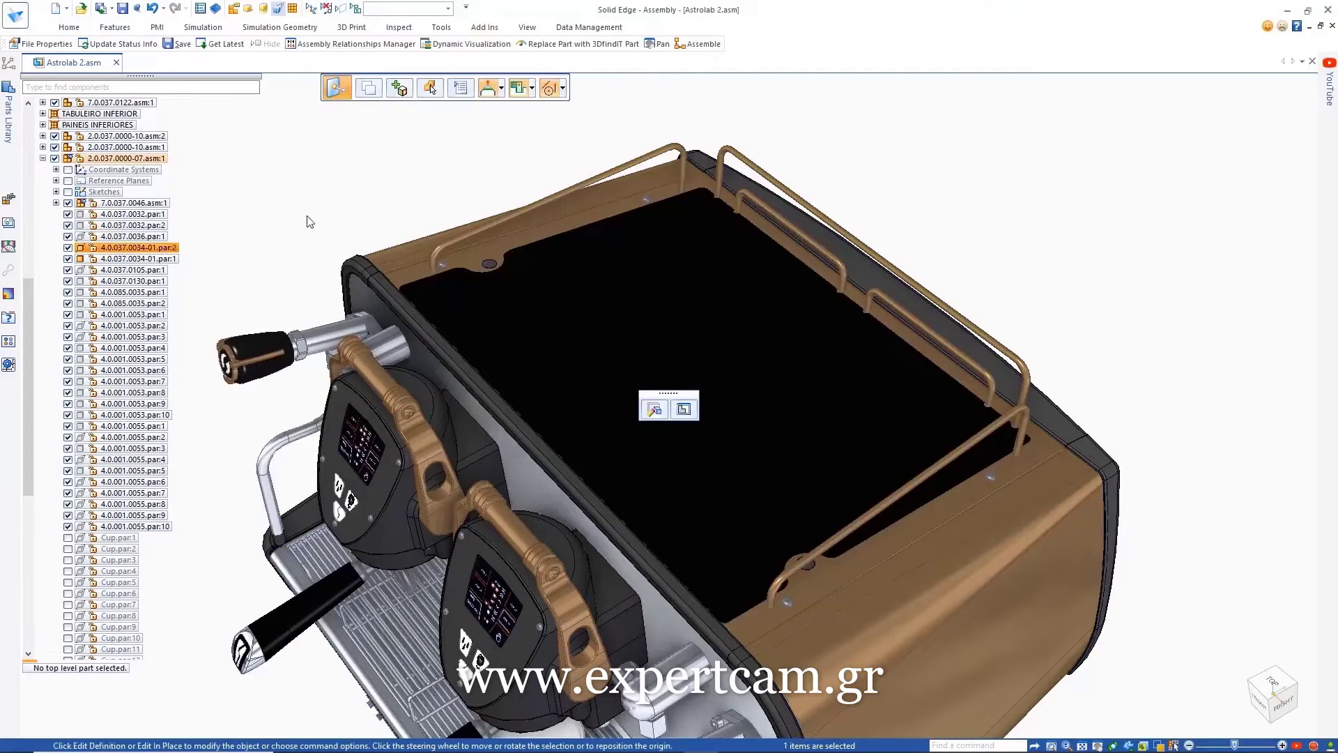
pyautogui.click(589, 26)
pyautogui.click(434, 69)
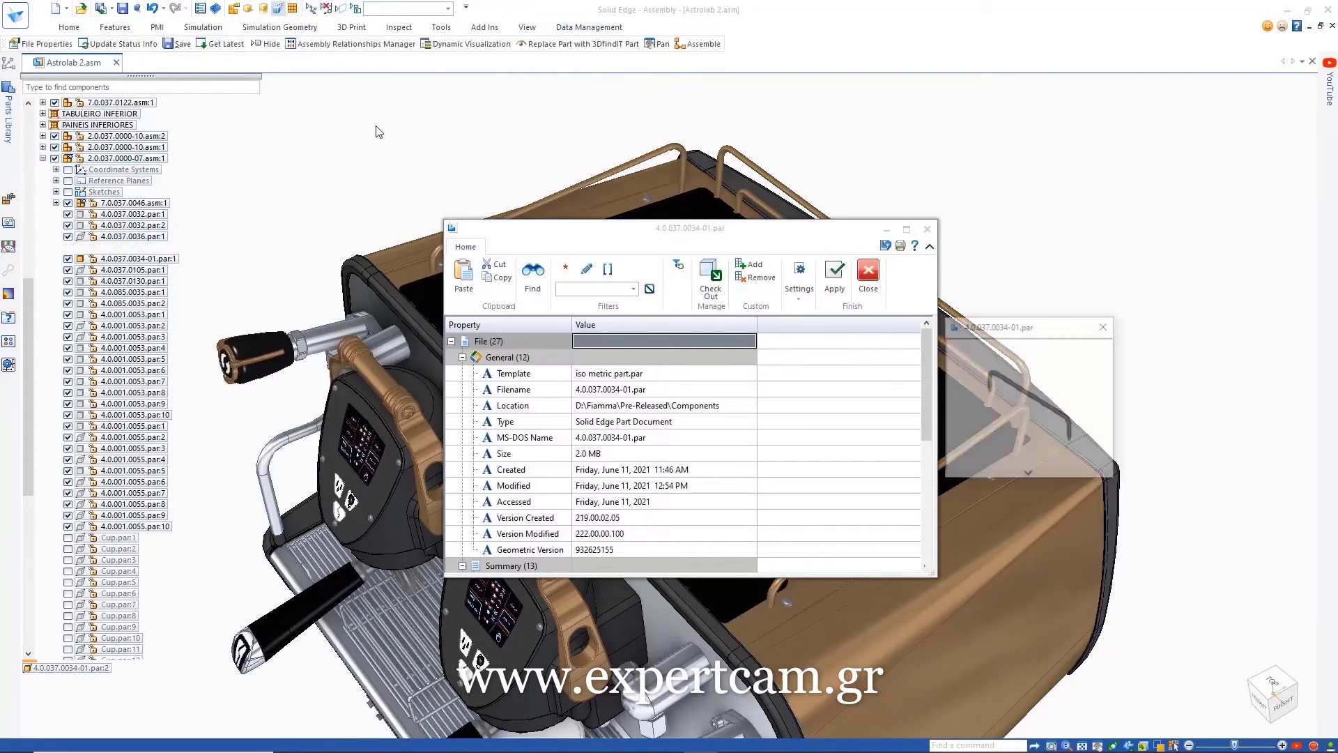
pyautogui.moveTo(924, 362); pyautogui.dragTo(725, 347)
pyautogui.click(587, 269)
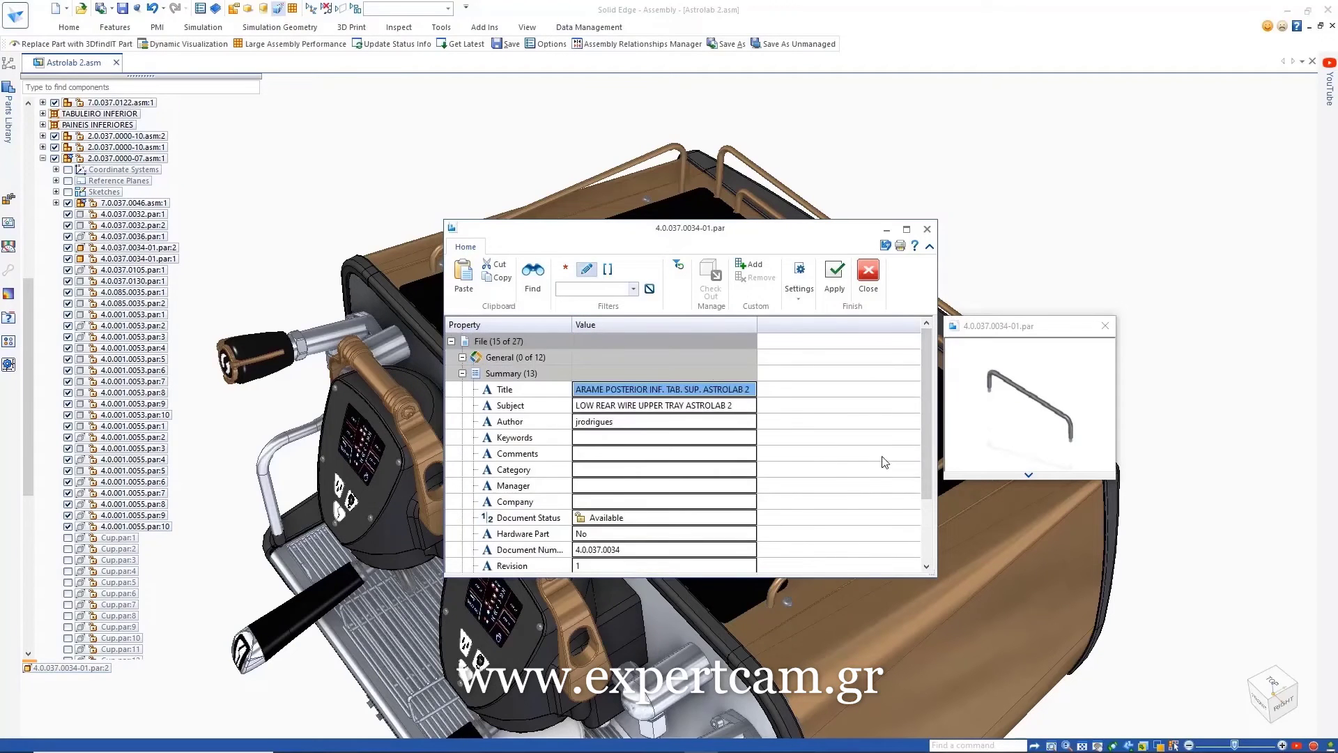
# Step: Add a custom Finish property to the tray wire, pick its value from the predefined finishes and collapse the custom group
pyautogui.moveTo(924, 412); pyautogui.dragTo(921, 488)
pyautogui.click(755, 265)
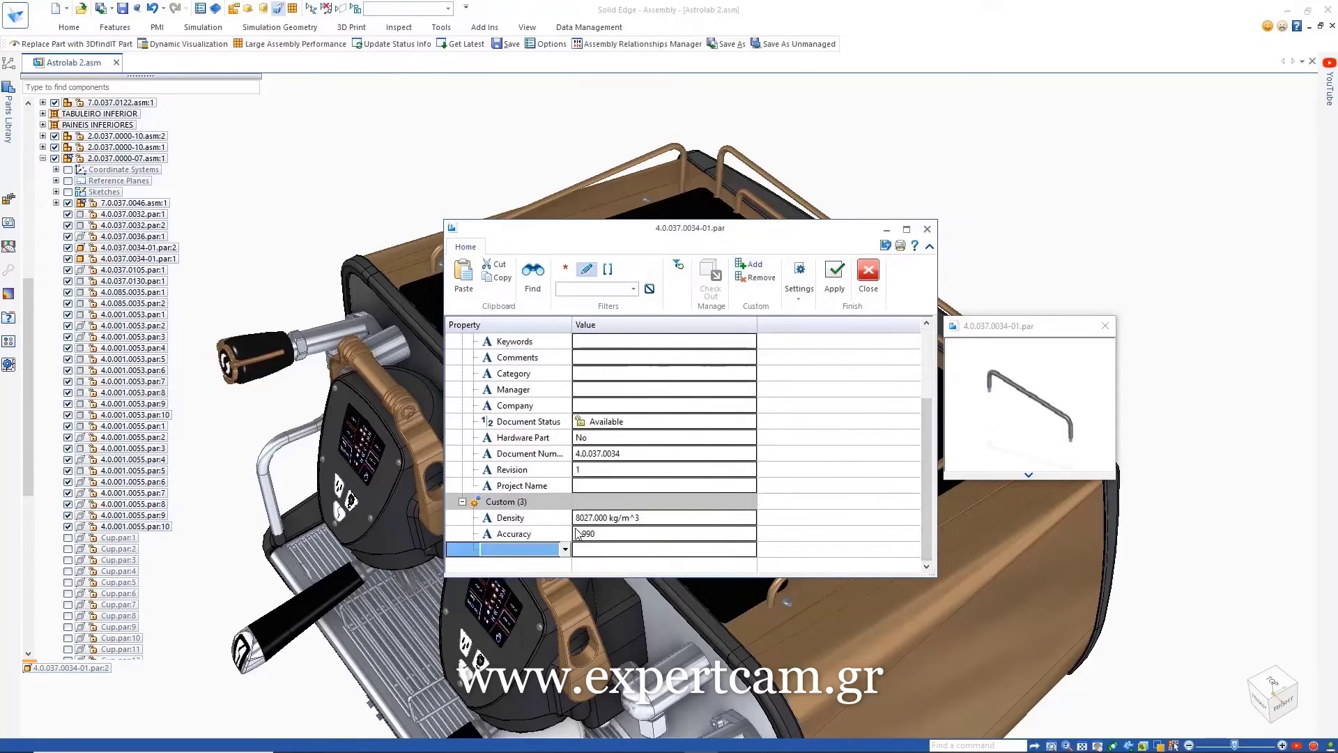
pyautogui.click(565, 549)
pyautogui.click(529, 584)
pyautogui.click(750, 549)
pyautogui.click(751, 551)
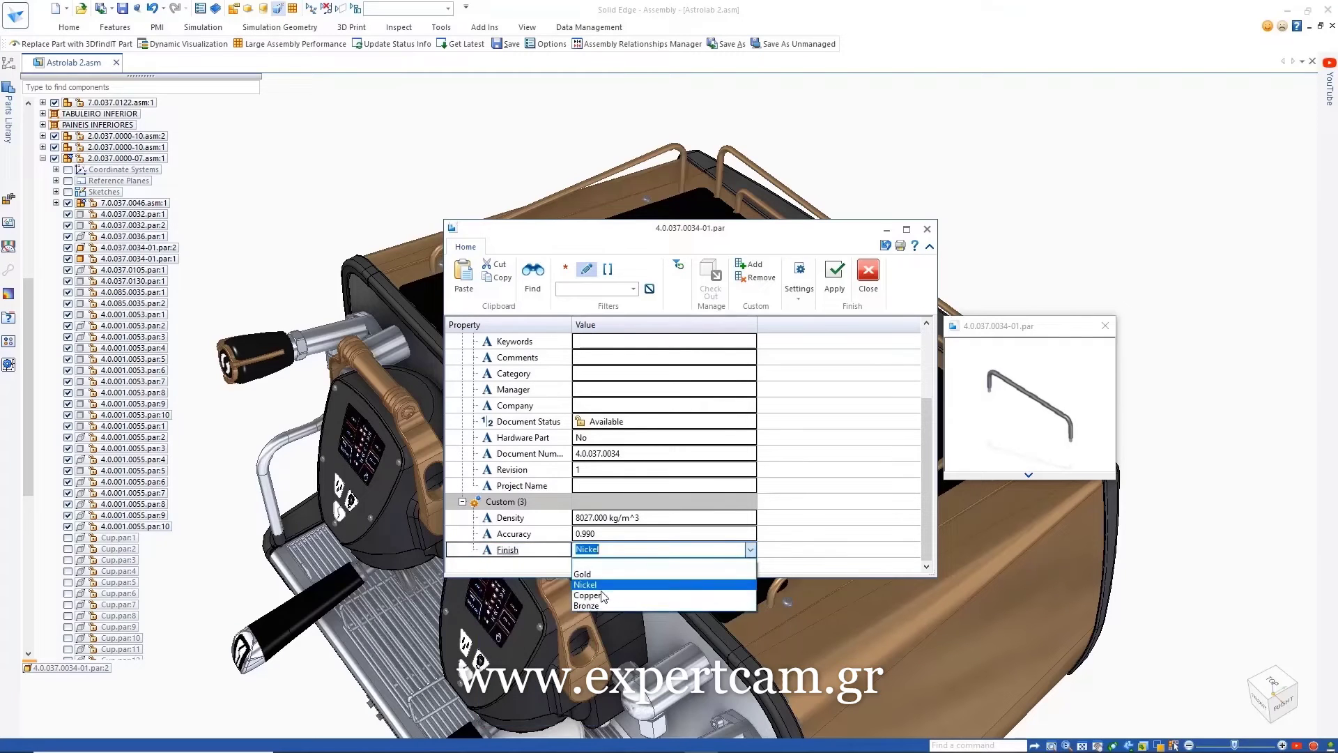
pyautogui.click(653, 568)
pyautogui.click(462, 502)
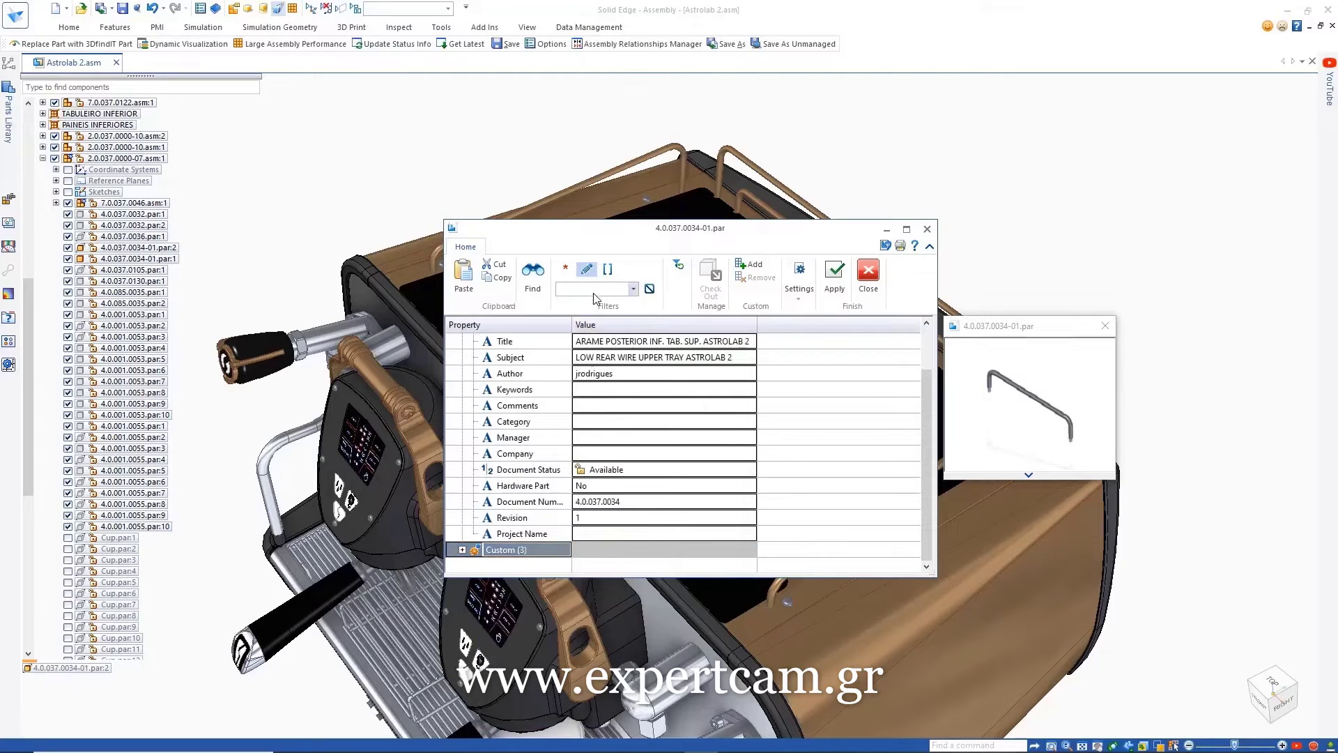
# Step: Filter the properties by "comm", set Comments to Approved and apply the changes
pyautogui.click(593, 292)
pyautogui.write('comm')
pyautogui.click(591, 391)
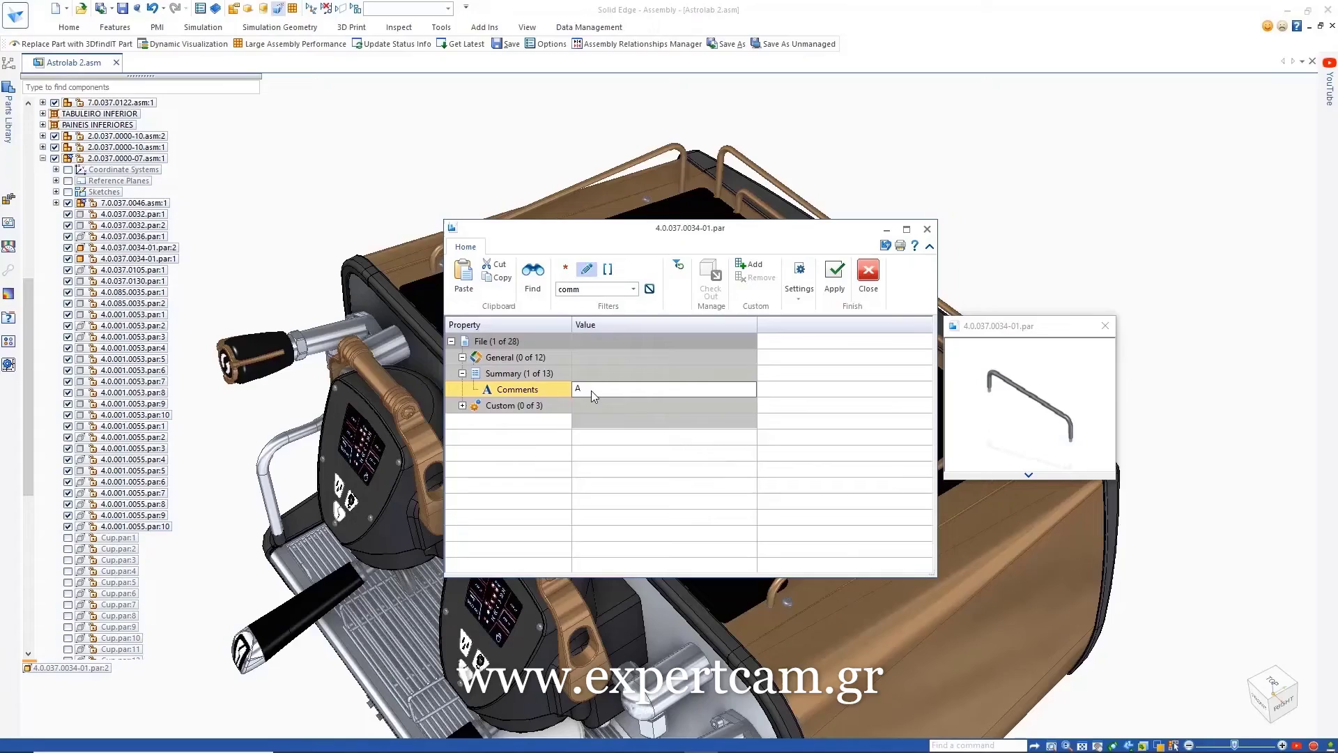
pyautogui.write('Approved')
pyautogui.click(831, 289)
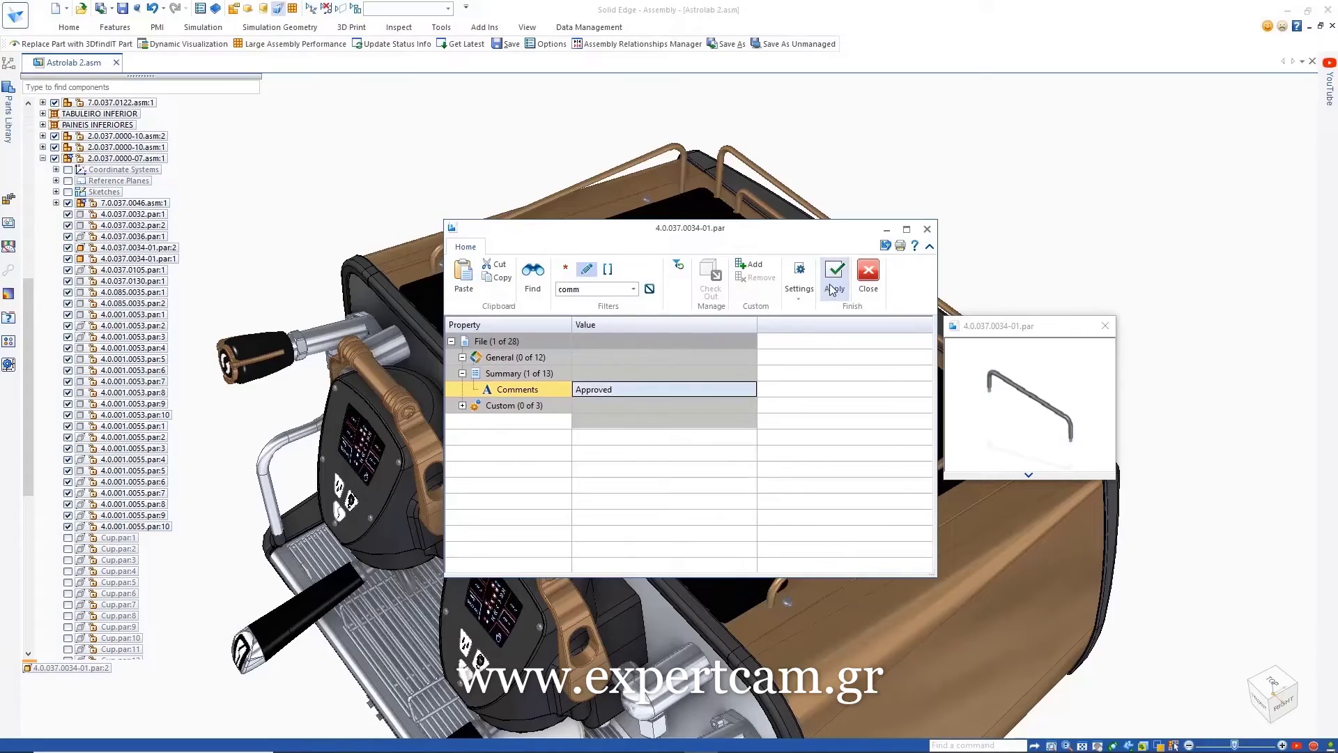
# Step: Close the tray wire's file properties and search 3DfindIT for a replacement for both 4.0.000.0799.par feet under the machine
pyautogui.click(866, 277)
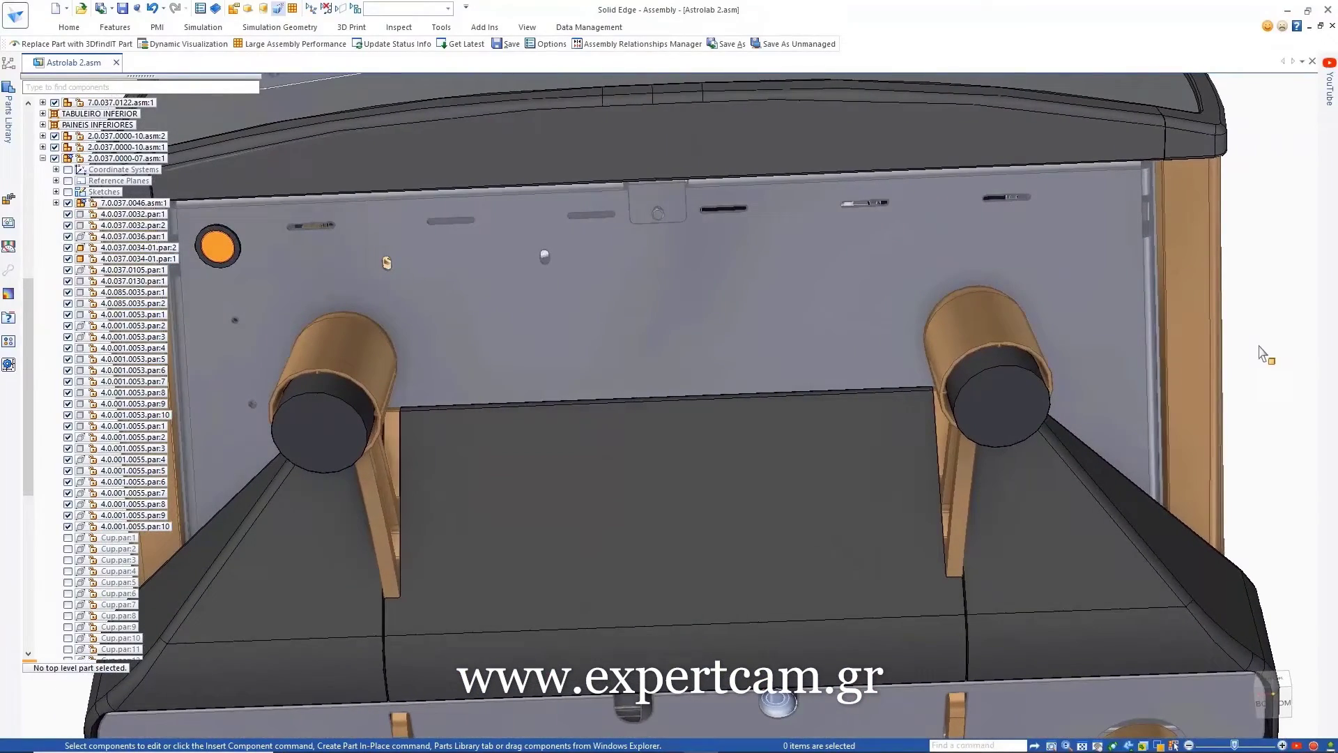
pyautogui.click(589, 27)
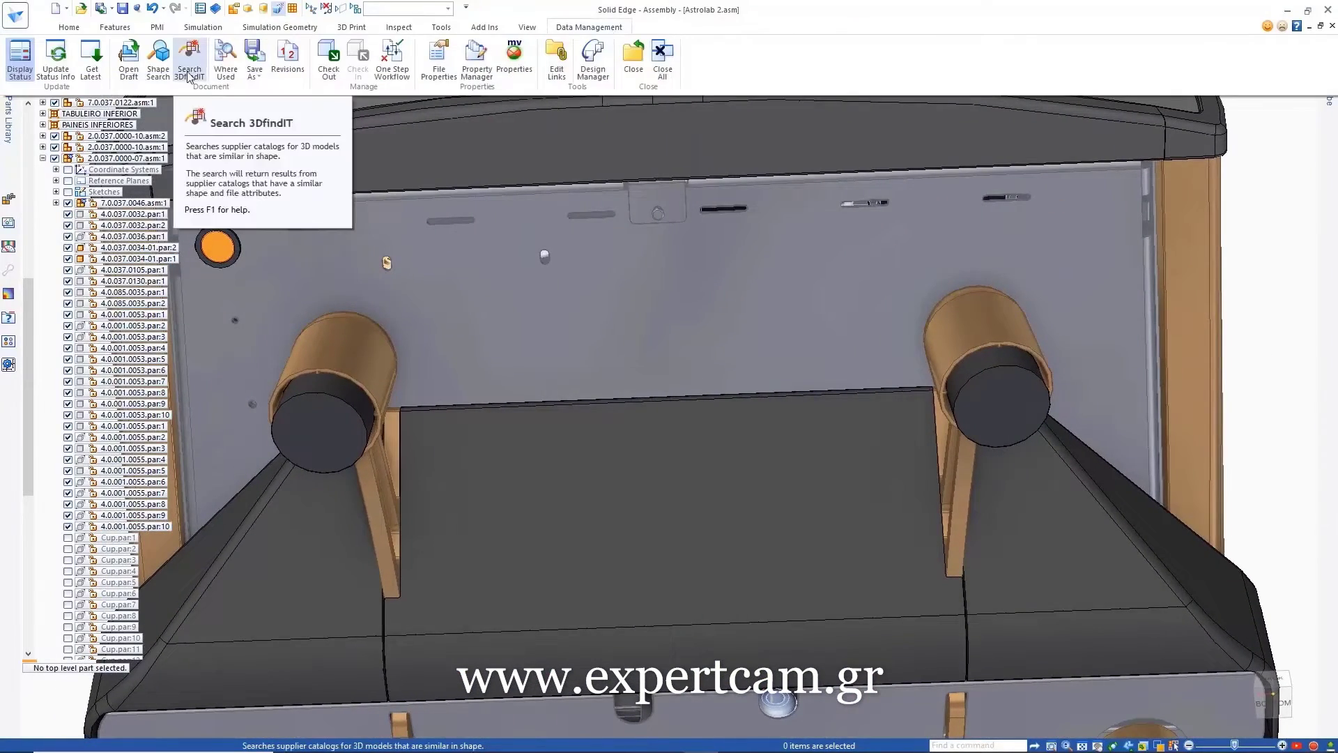
pyautogui.click(1003, 415)
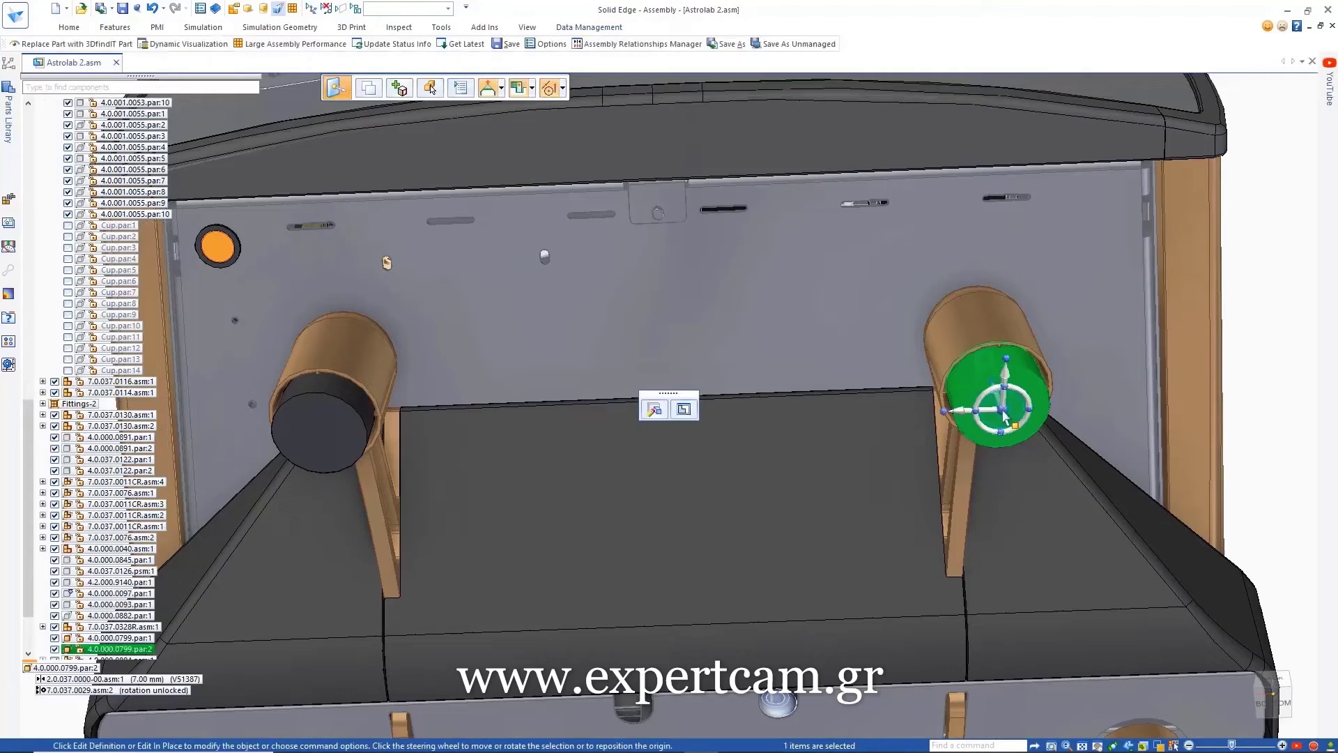
pyautogui.click(117, 46)
pyautogui.click(333, 400)
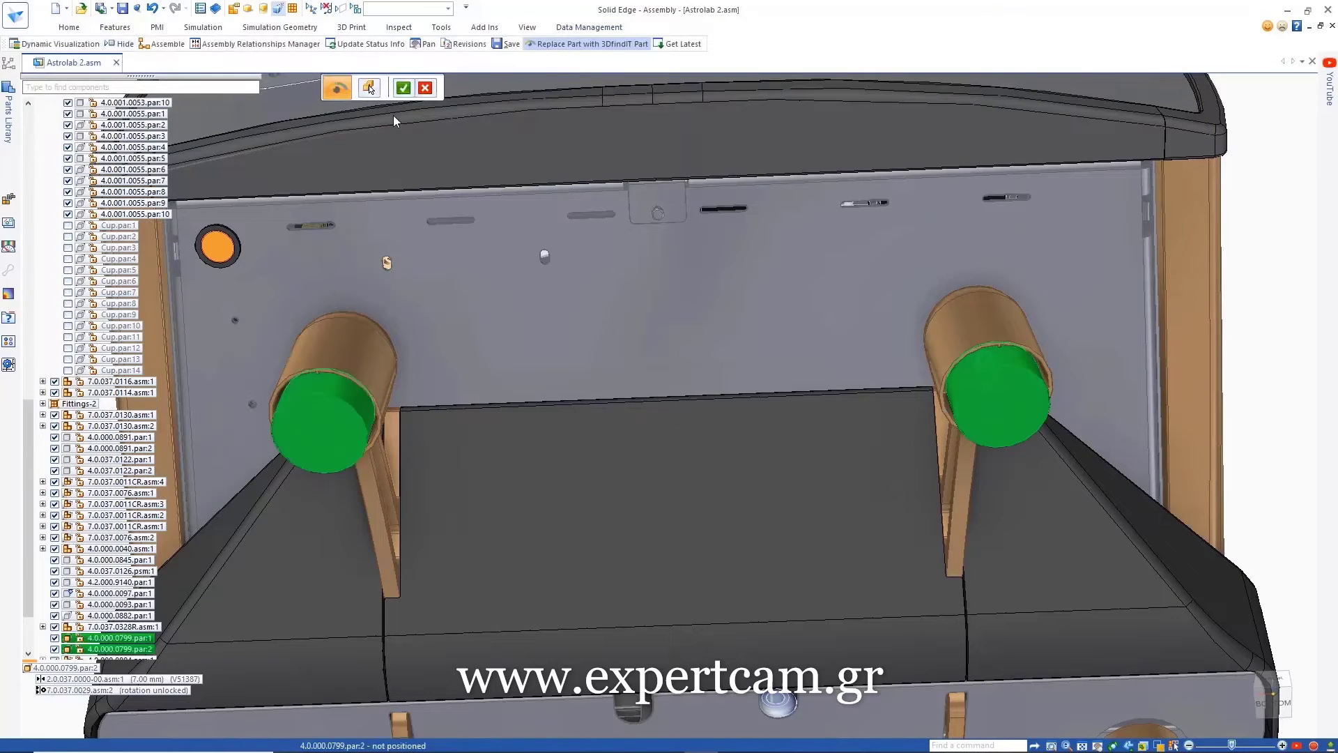
pyautogui.click(403, 93)
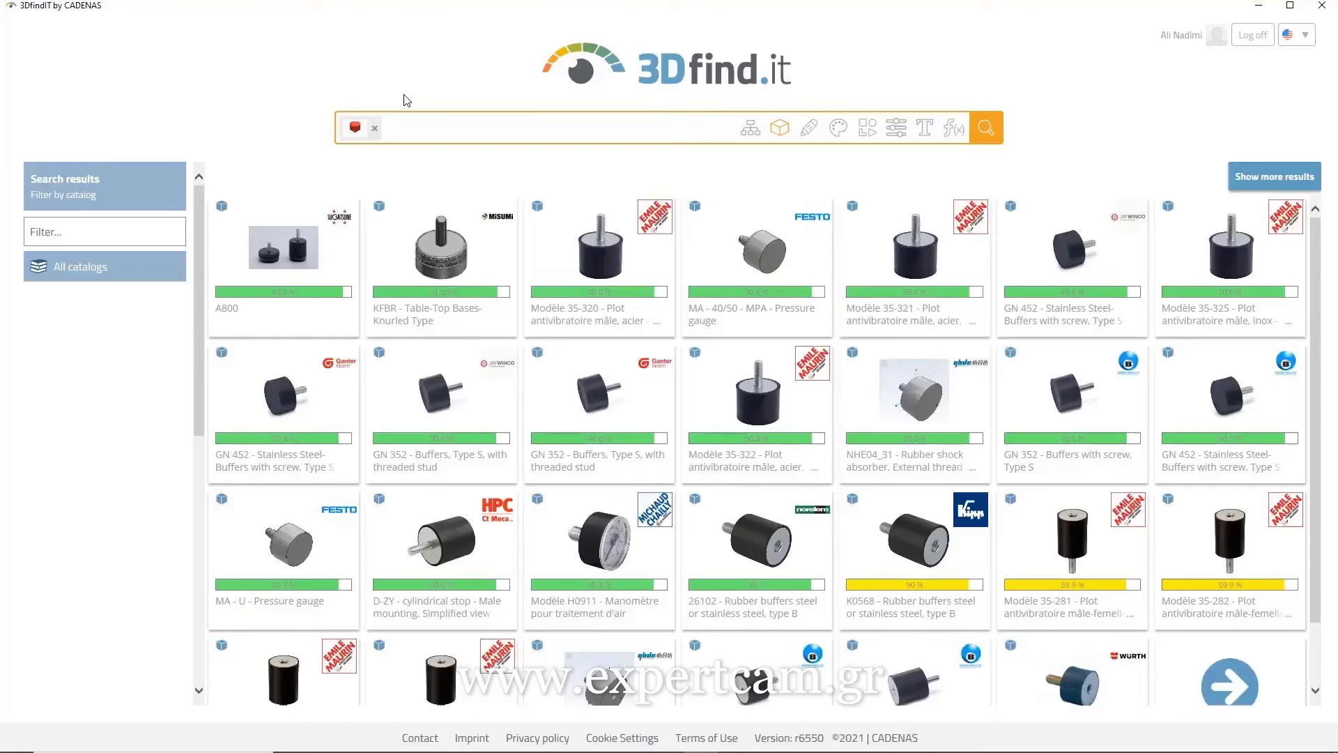
# Step: Filter the 3DfindIT results to the HPC catalog and open the D-KON conical elasto buffer with male mounting
pyautogui.moveTo(190, 340); pyautogui.dragTo(190, 377)
pyautogui.scroll(-2, 193, 382)
pyautogui.click(90, 563)
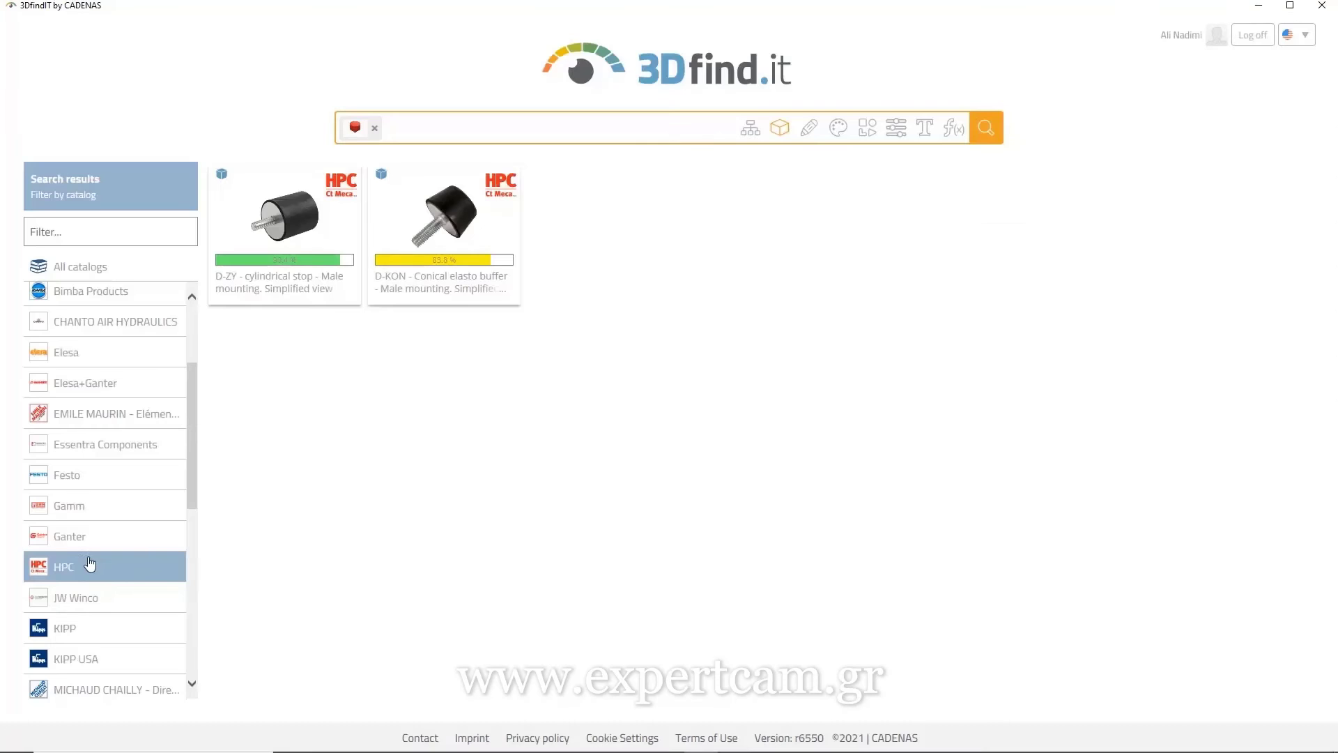
pyautogui.click(427, 223)
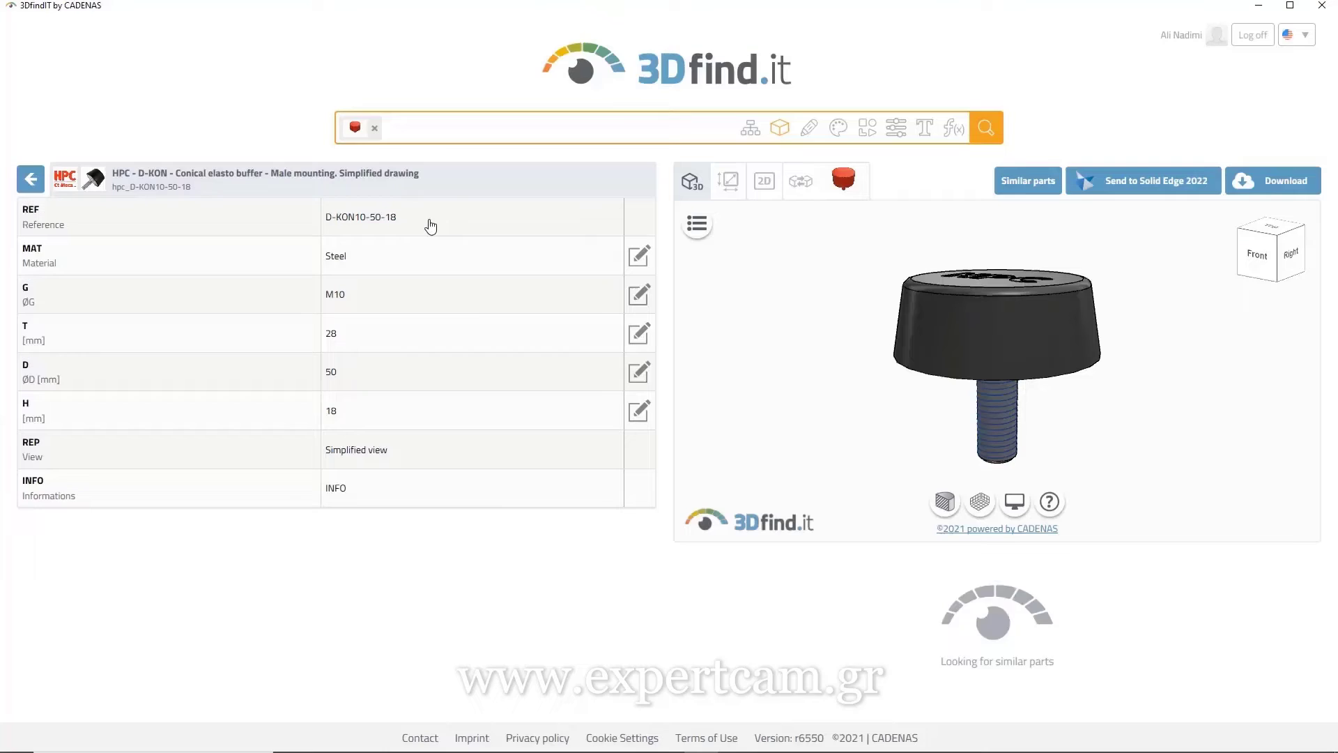
# Step: Choose the conical buffer's diameter D and send the configured part to Solid Edge 2022
pyautogui.click(641, 380)
pyautogui.click(815, 574)
pyautogui.click(1156, 181)
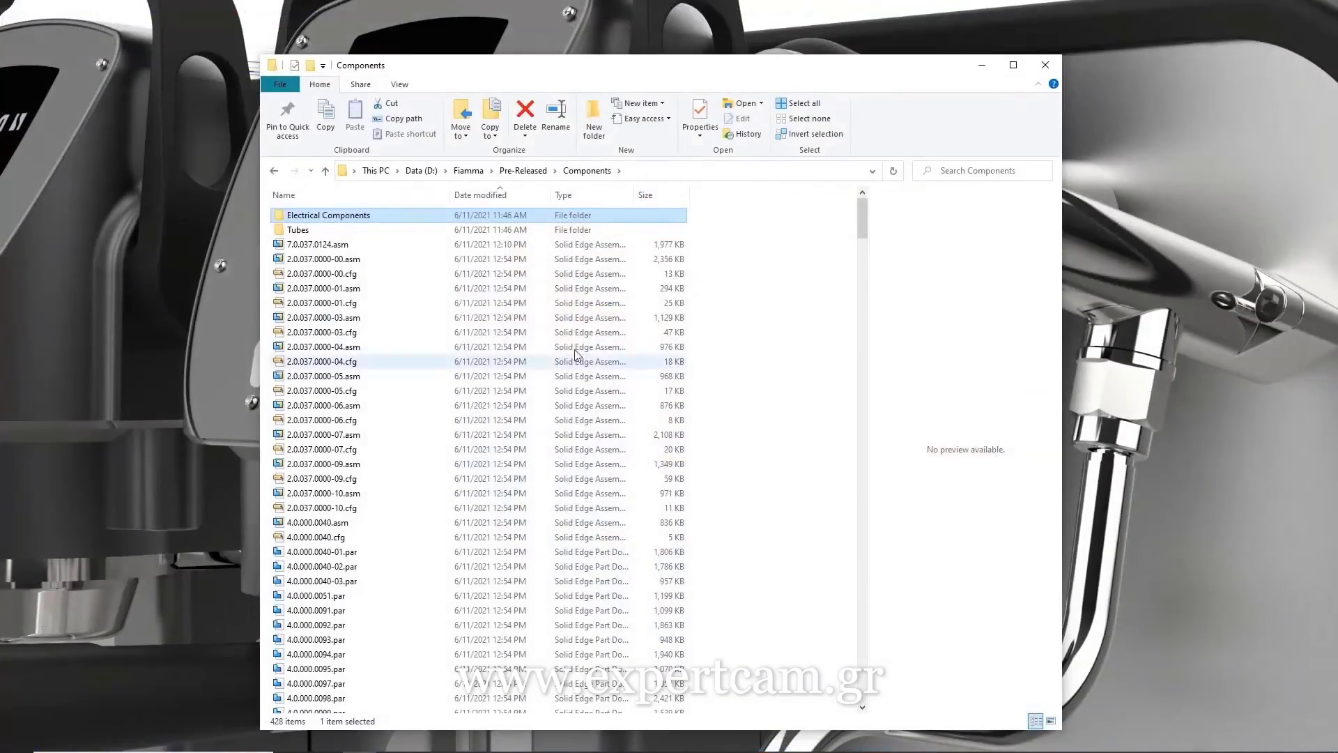
# Step: In File Explorer, select 2.0.037.0000-01.asm in the Components folder and run a Solid Edge command on it
pyautogui.click(359, 288)
pyautogui.rightClick(359, 288)
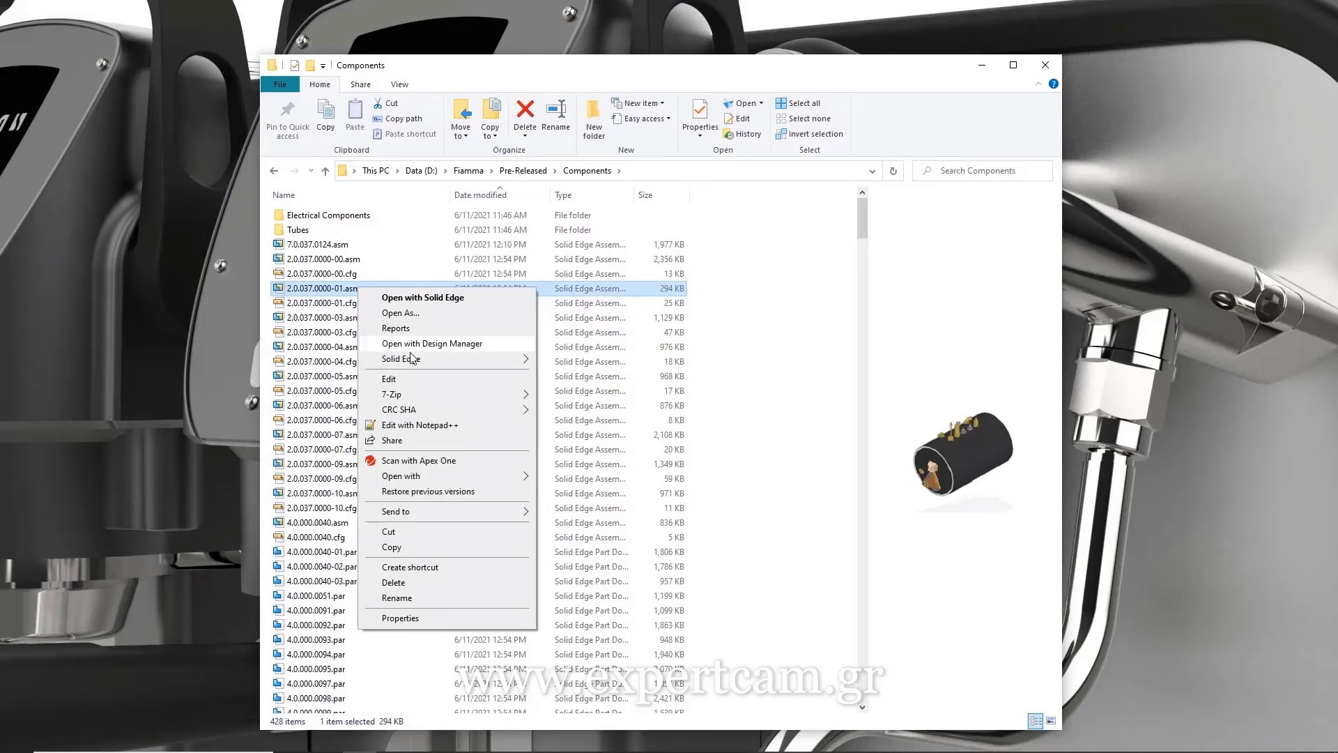
pyautogui.click(544, 376)
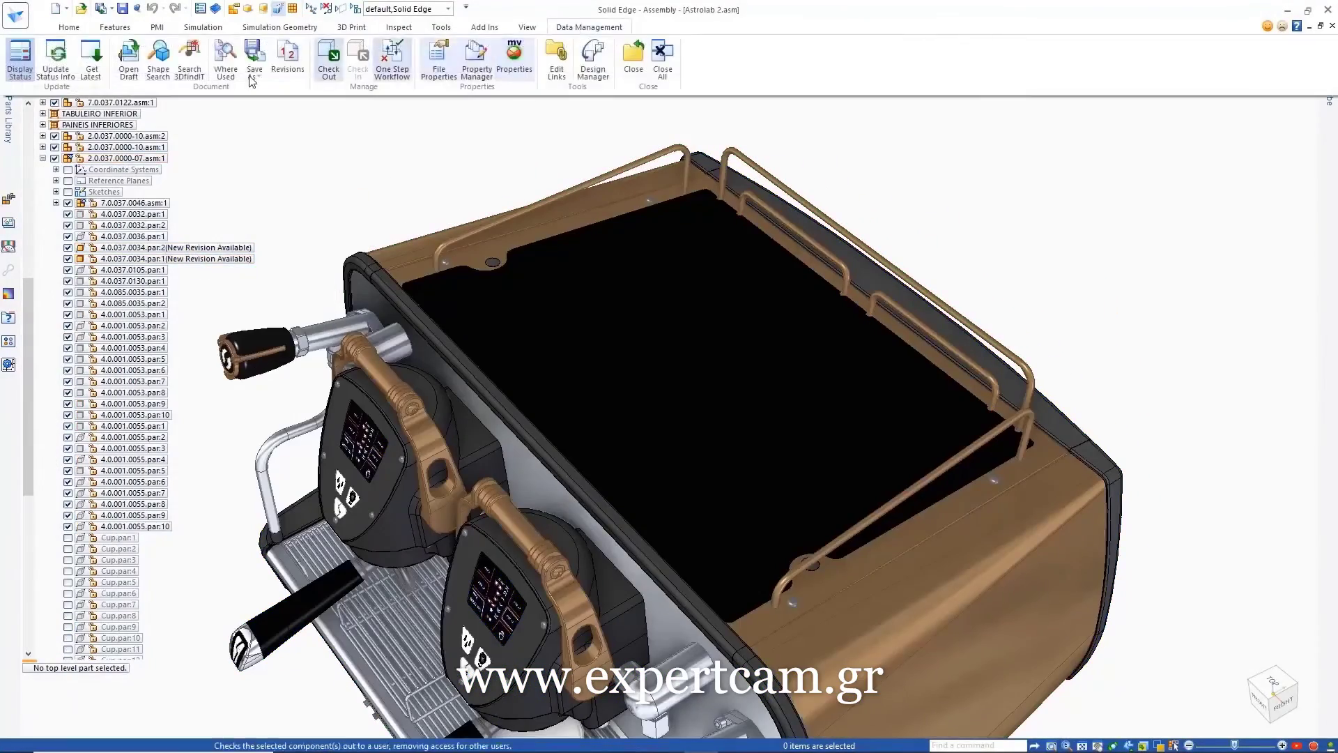
# Step: Switch back to Solid Edge and get the latest file revisions for the Astrolab 2 assembly
pyautogui.click(94, 79)
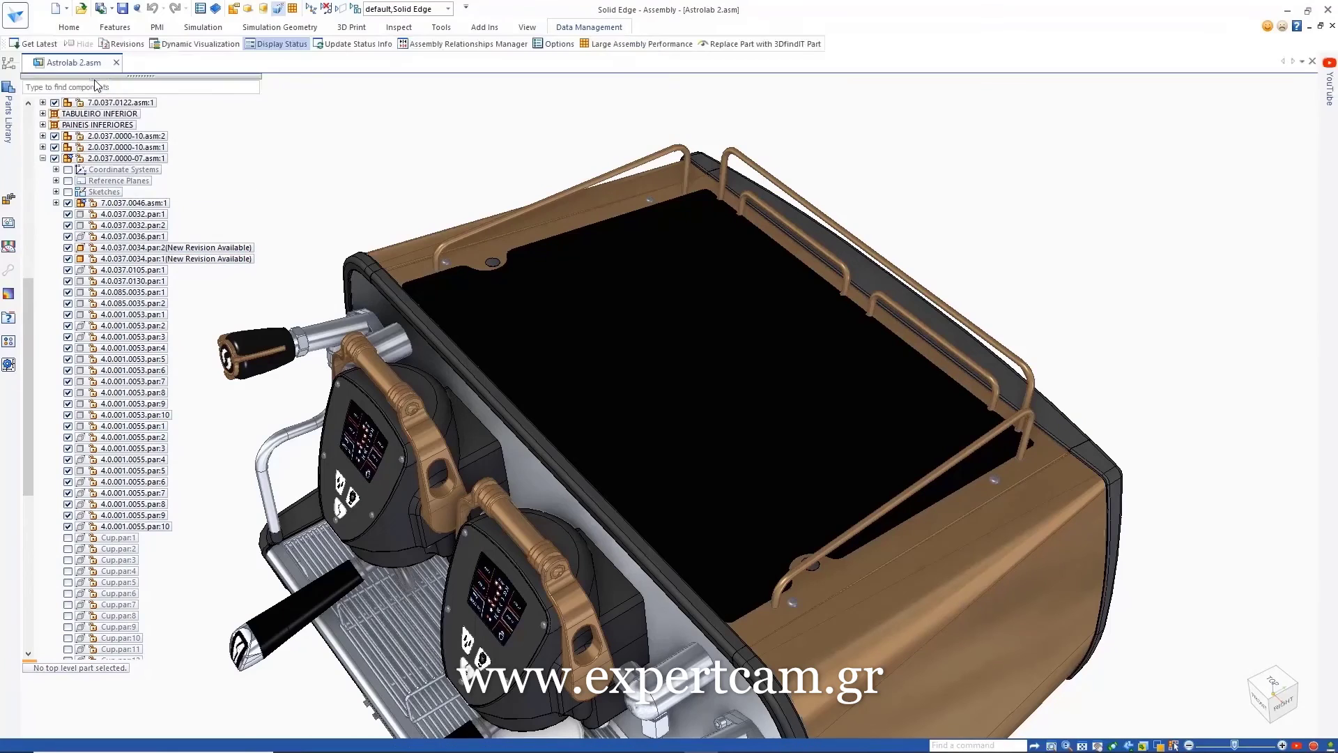